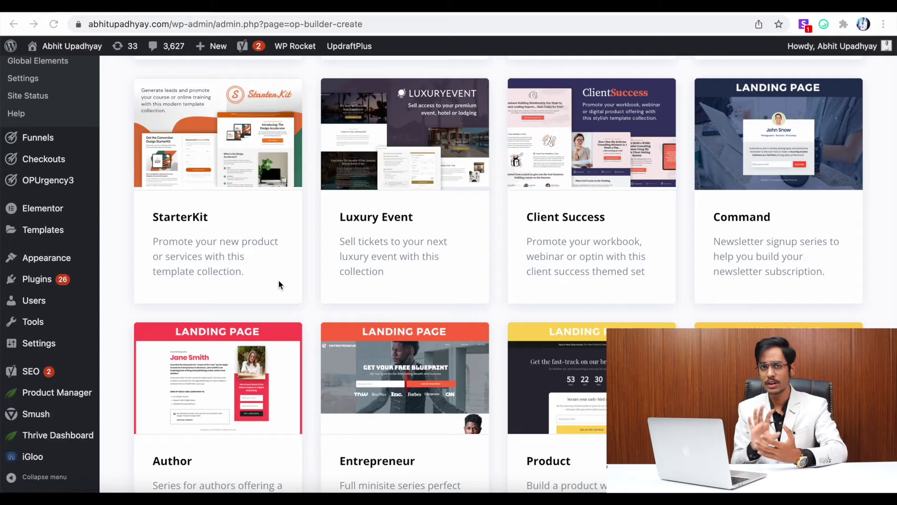
# Step: Browse the page template collections and open the Masterclass collection
pyautogui.scroll(8, 278, 280)
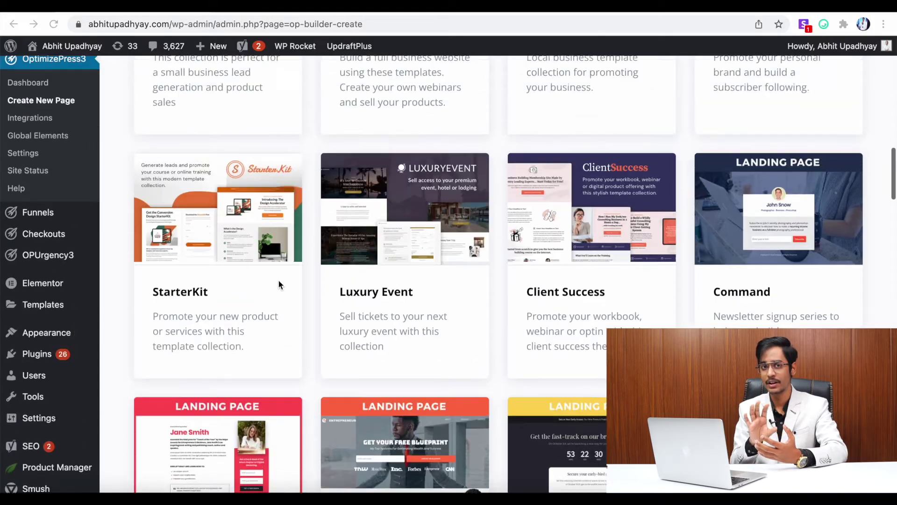
pyautogui.scroll(7, 279, 283)
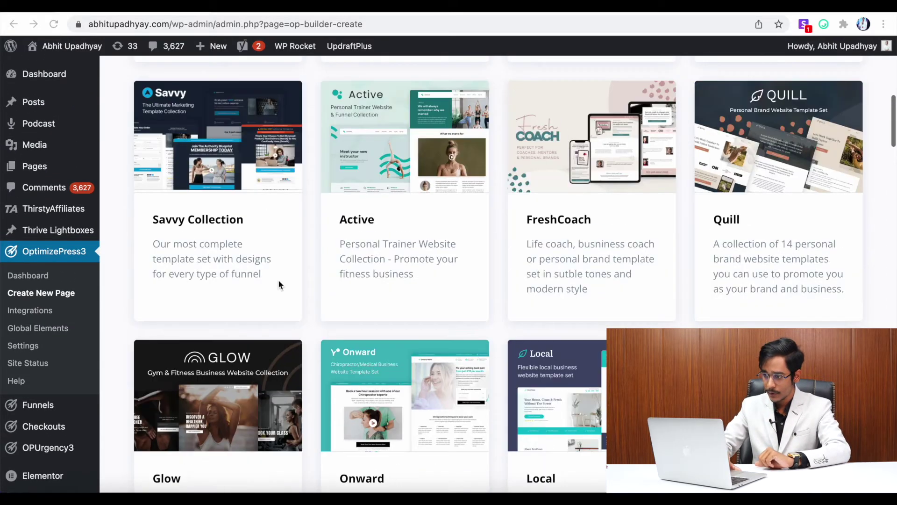
pyautogui.scroll(6, 279, 280)
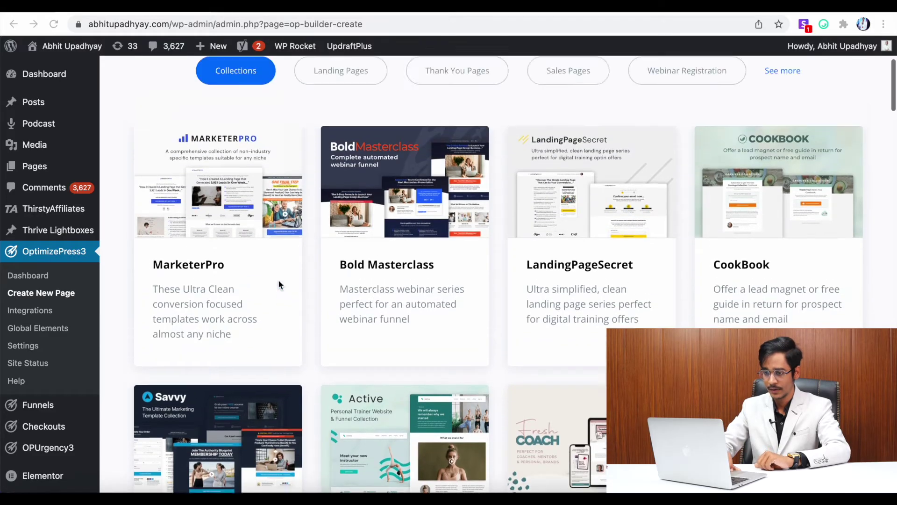
pyautogui.scroll(-15, 279, 280)
pyautogui.scroll(-15, 278, 280)
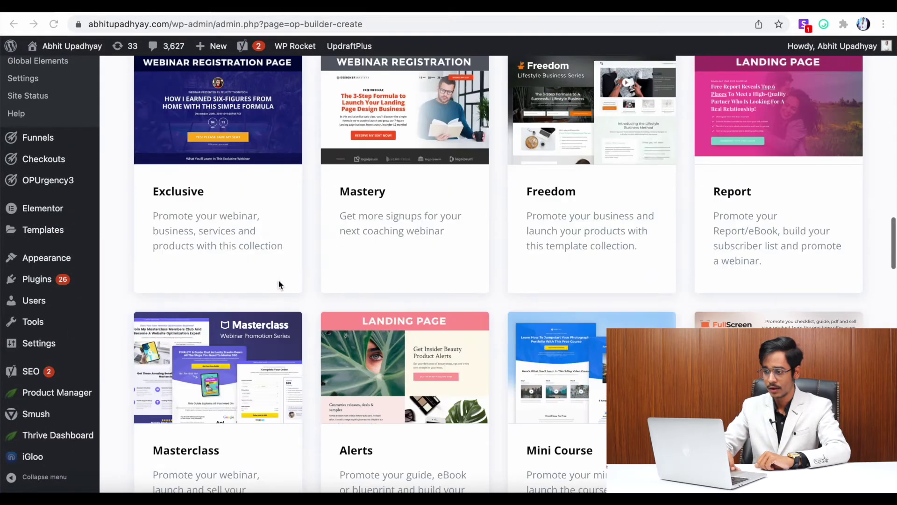
pyautogui.scroll(-2, 278, 281)
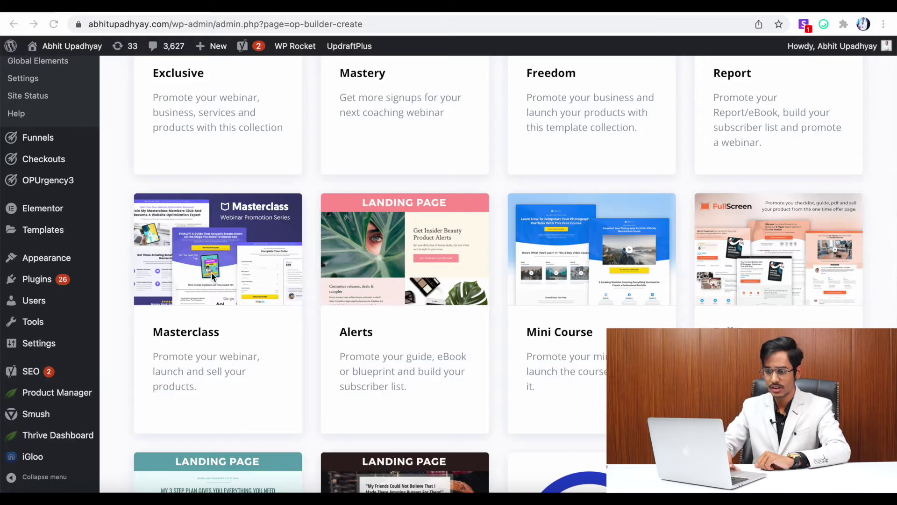
pyautogui.scroll(-2, 229, 315)
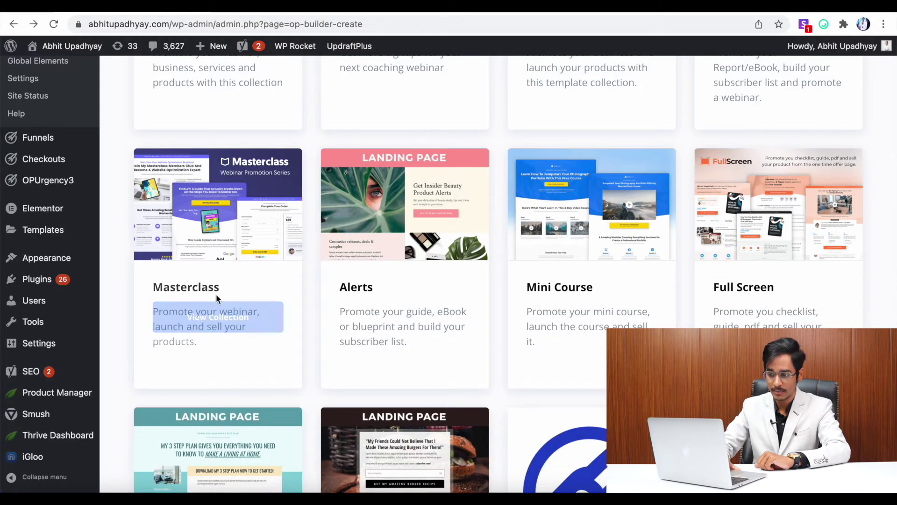
pyautogui.click(217, 304)
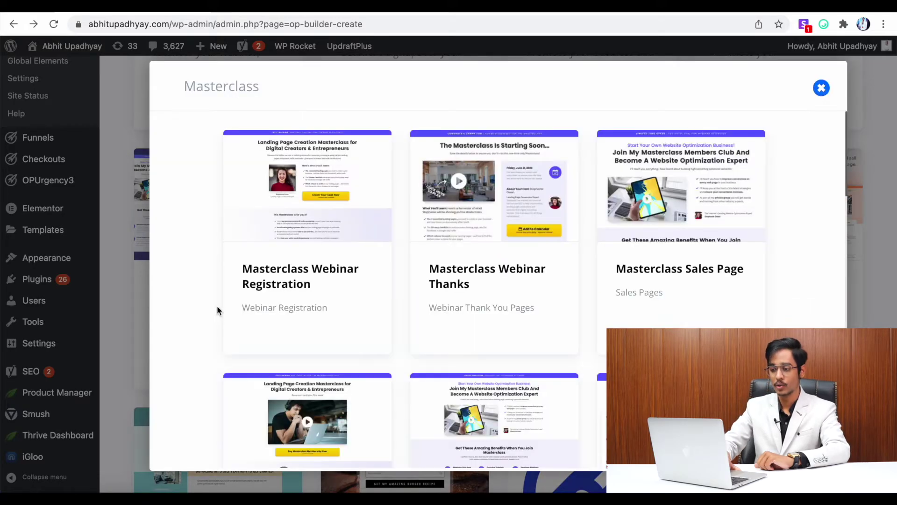
# Step: Create a page titled "ebook" from the Masterclass Landing Page template with the Master SEO guide
pyautogui.scroll(-1, 230, 318)
pyautogui.scroll(-10, 231, 314)
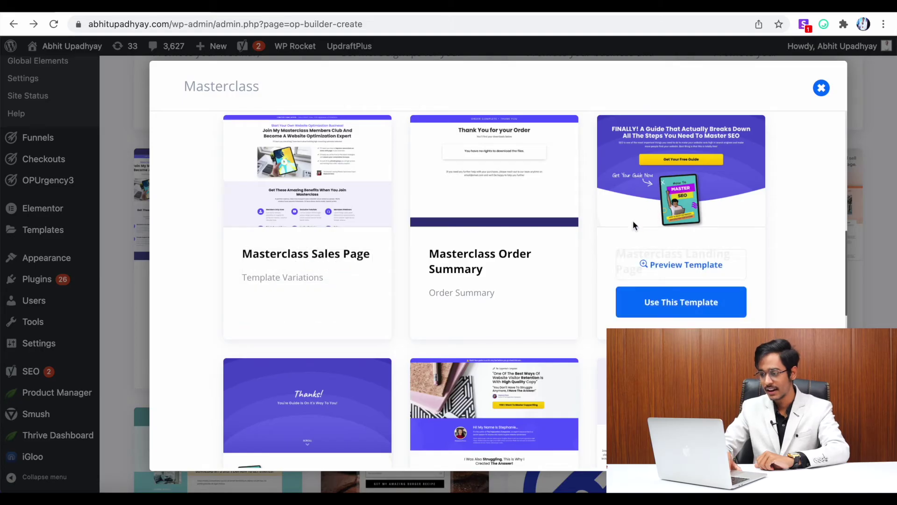
pyautogui.click(652, 299)
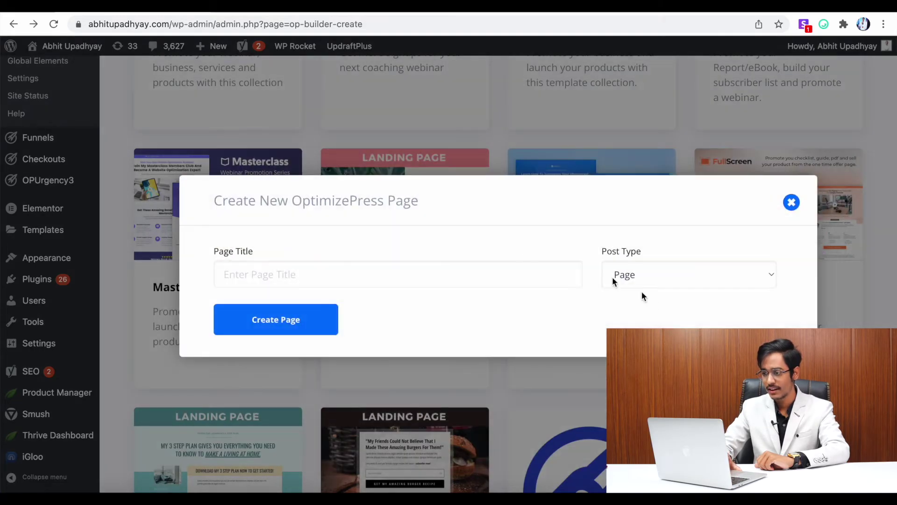
pyautogui.click(409, 269)
pyautogui.write('ebook')
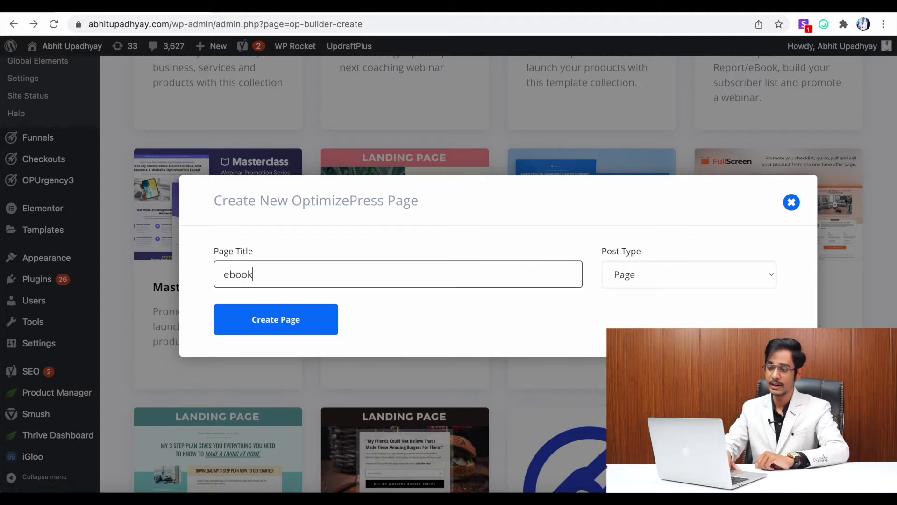
pyautogui.click(302, 327)
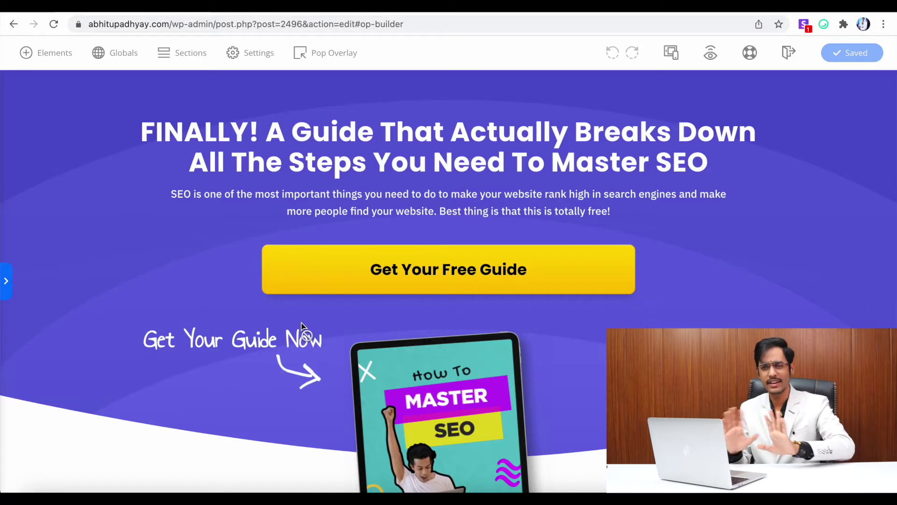
# Step: Select the hero headline text and the "Get Your Free Guide" button text to inspect their inline formatting options
pyautogui.doubleClick(398, 161)
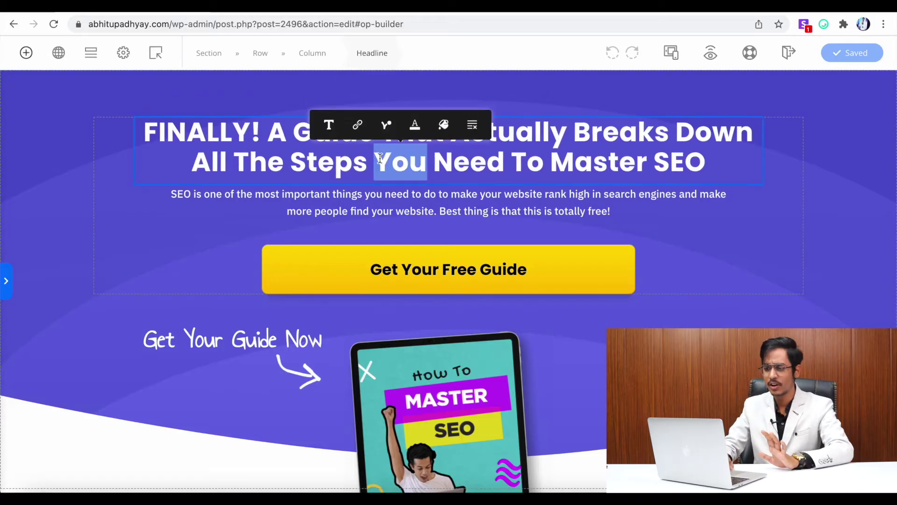
pyautogui.tripleClick(328, 161)
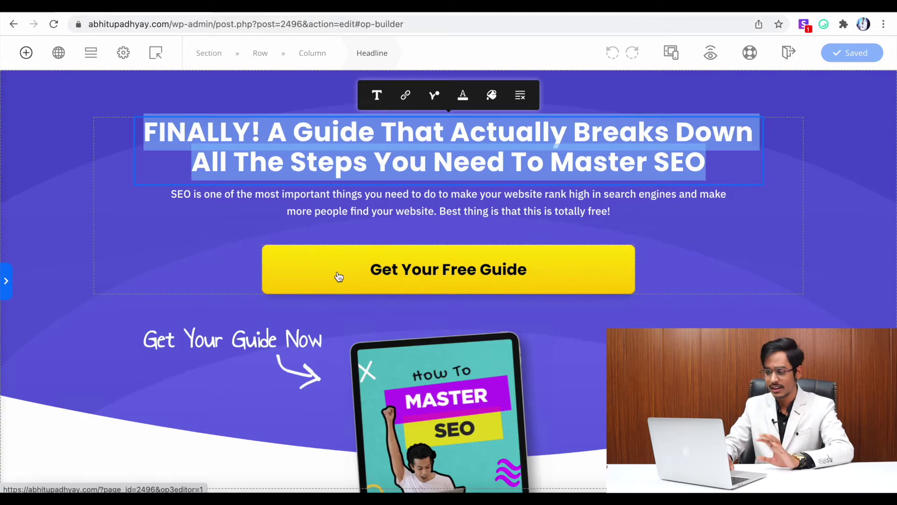
pyautogui.tripleClick(424, 274)
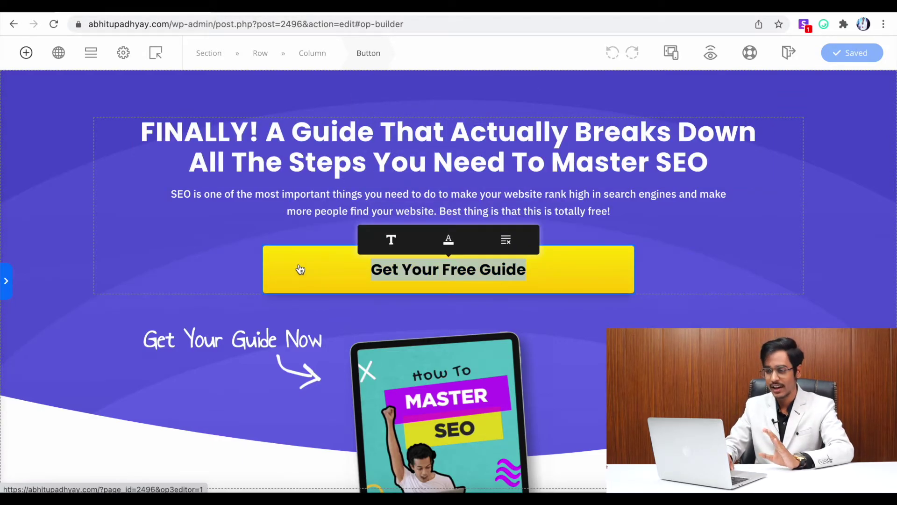
pyautogui.click(233, 260)
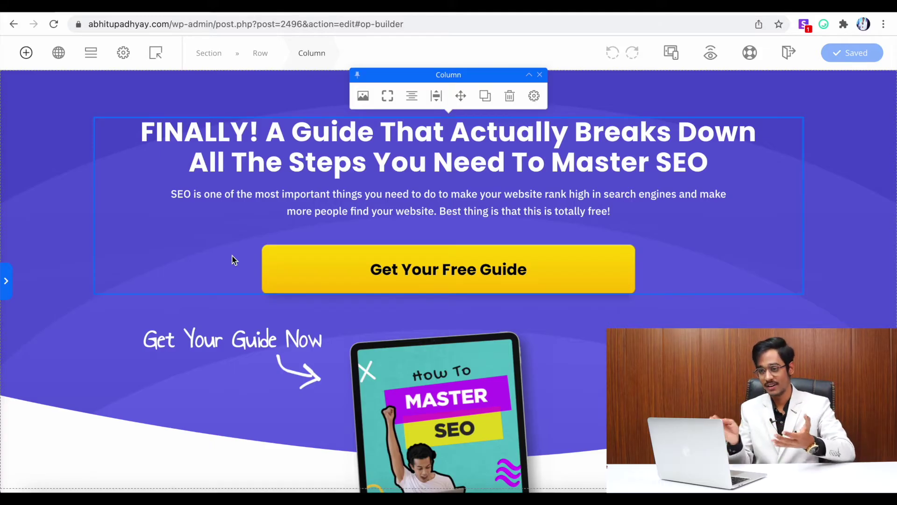
# Step: Inspect the source and overlay options of the ebook cover image below the hero button
pyautogui.scroll(-4, 234, 260)
pyautogui.click(424, 299)
pyautogui.click(438, 234)
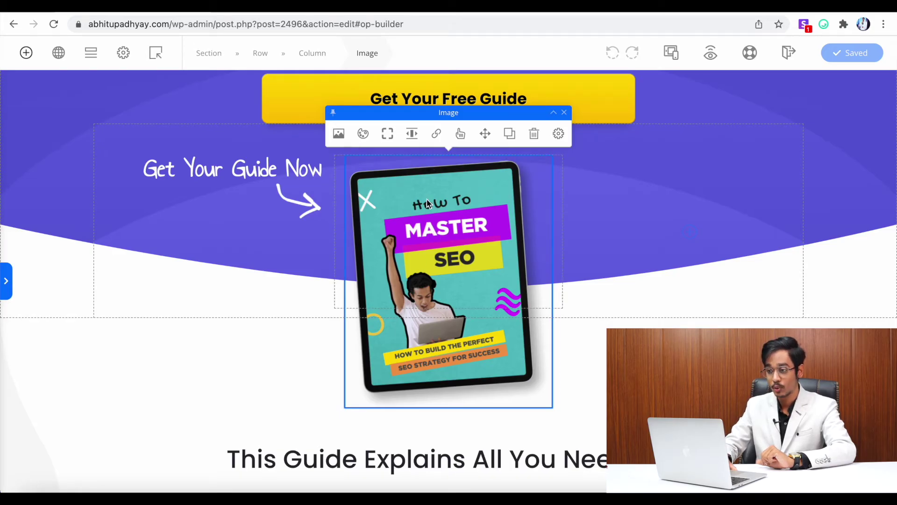
pyautogui.click(338, 135)
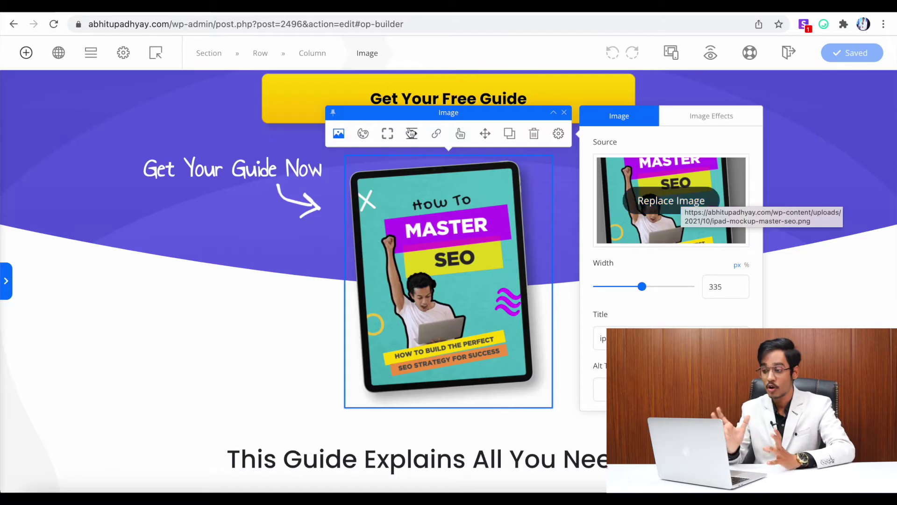
pyautogui.click(364, 135)
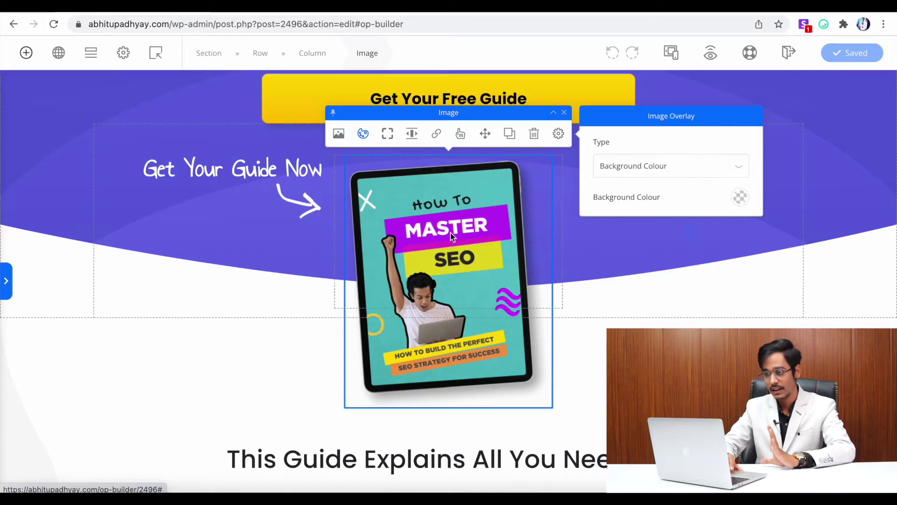
pyautogui.click(219, 234)
# Step: Look over the page sections and inspect the hero headline, the intro paragraph and the button element
pyautogui.scroll(-12, 218, 234)
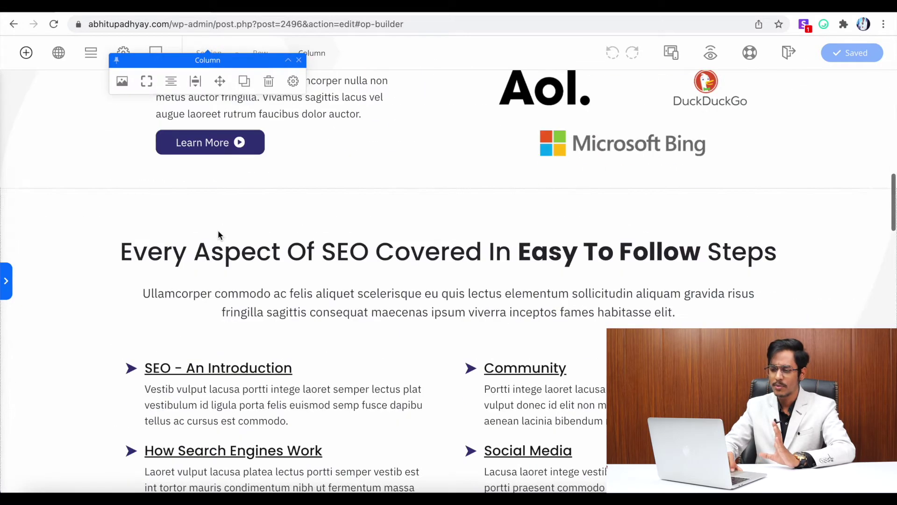
pyautogui.scroll(12, 218, 234)
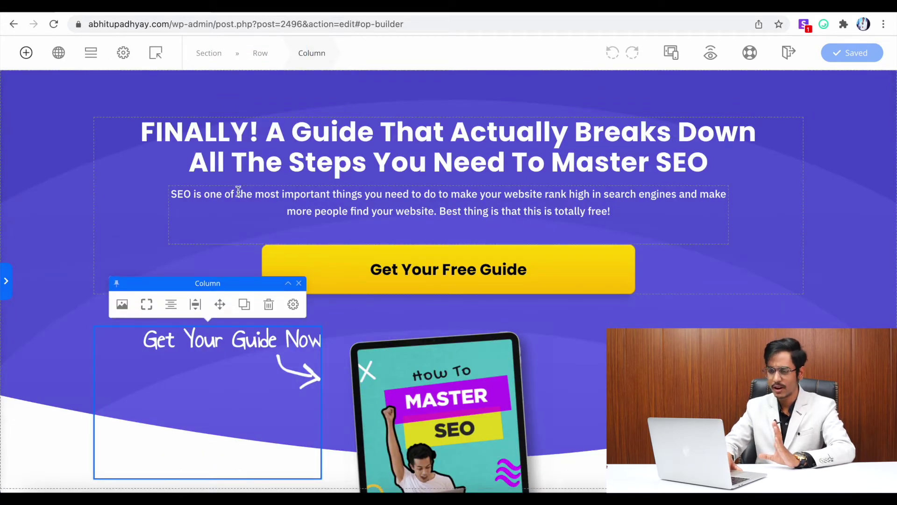
pyautogui.doubleClick(310, 149)
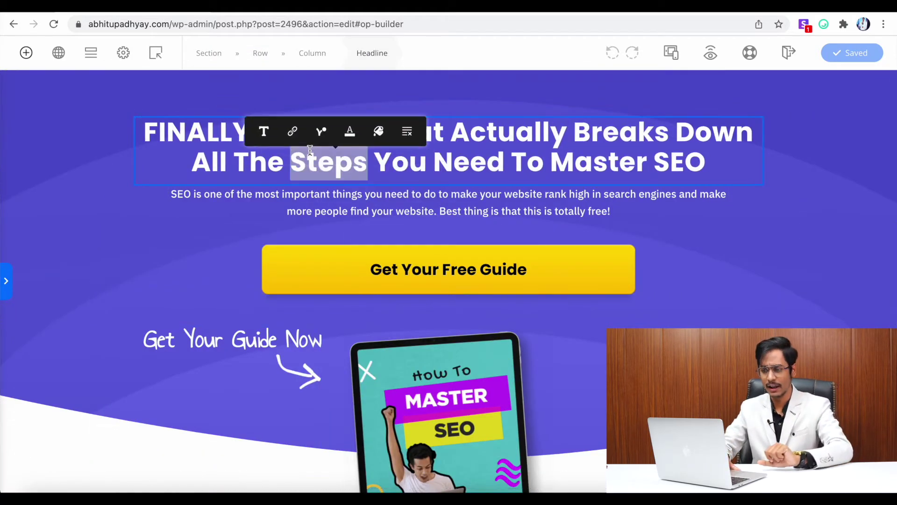
pyautogui.doubleClick(252, 154)
pyautogui.click(252, 155)
pyautogui.tripleClick(253, 154)
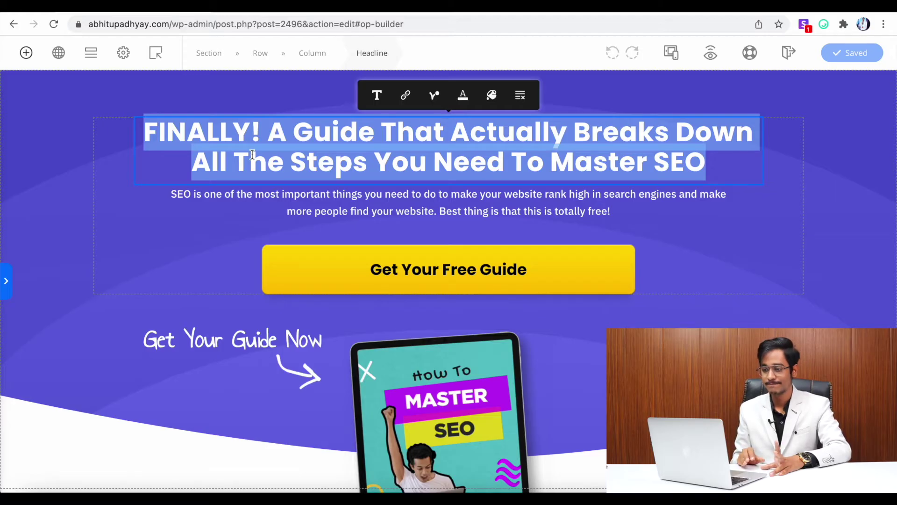
pyautogui.click(117, 156)
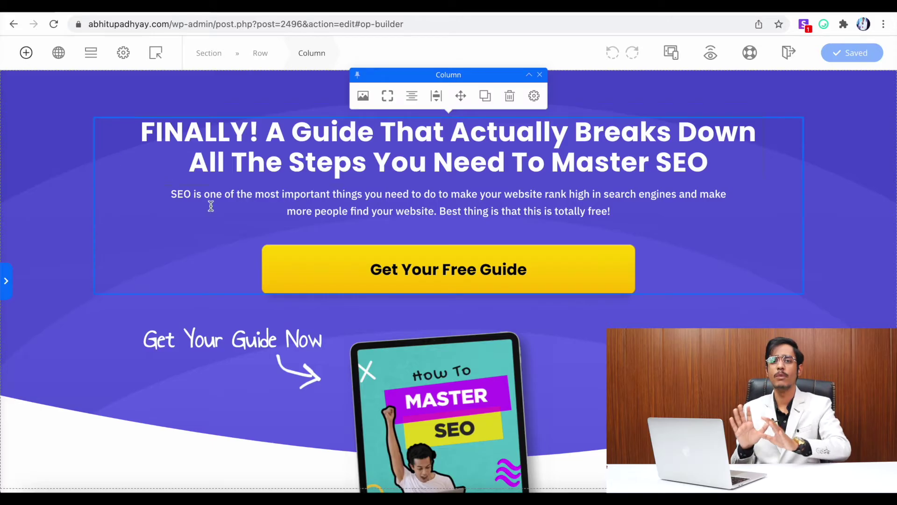
pyautogui.tripleClick(287, 215)
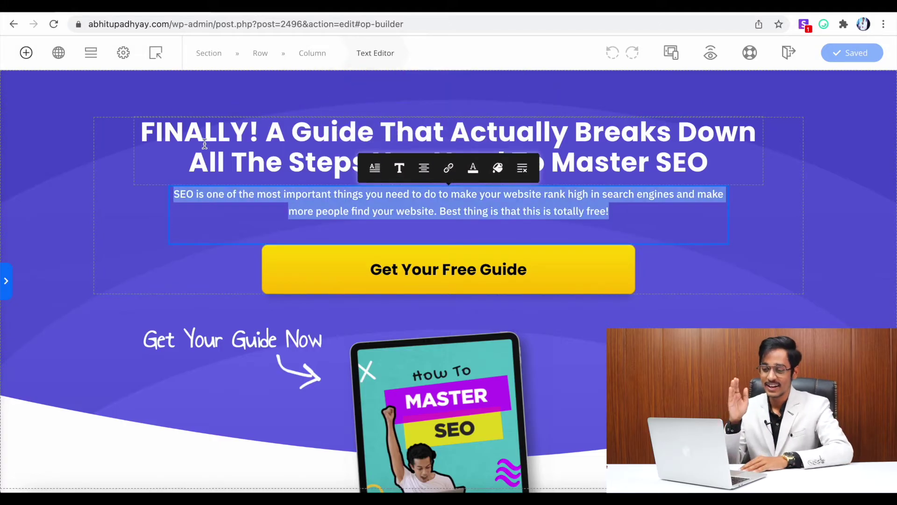
pyautogui.click(80, 152)
pyautogui.click(316, 261)
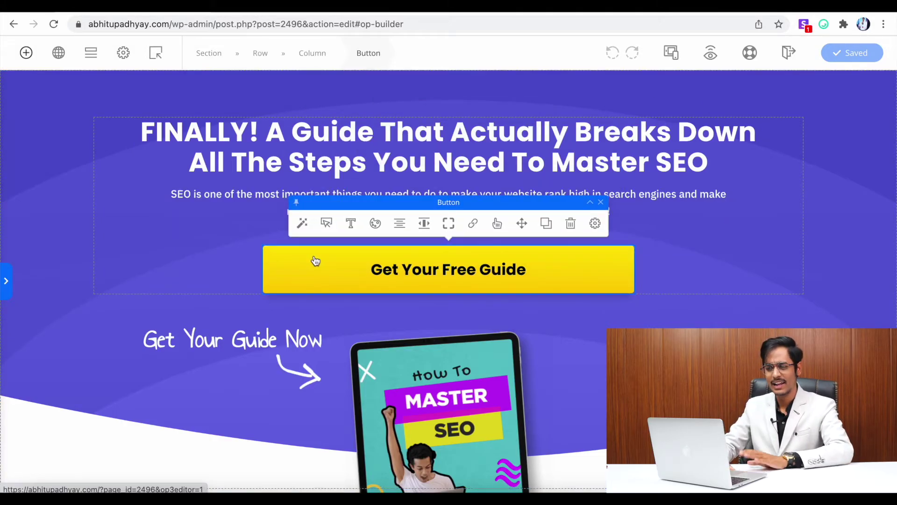
# Step: Preview the page, open the signup popup behind "Get Your Free Guide", and return to the page editor
pyautogui.click(710, 54)
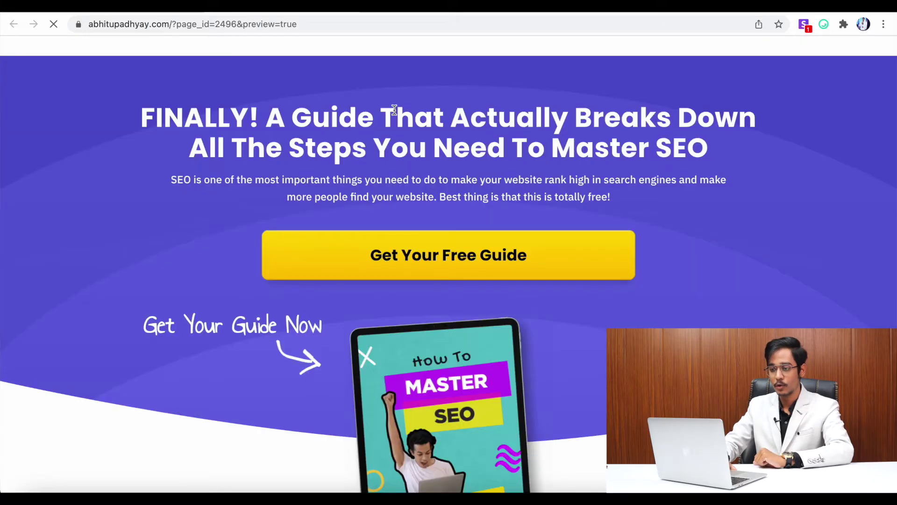
pyautogui.click(430, 241)
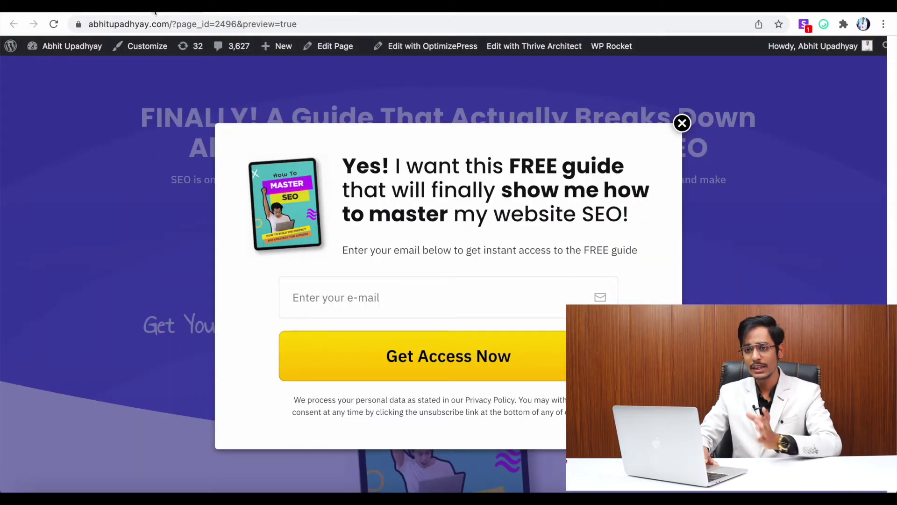
pyautogui.click(155, 9)
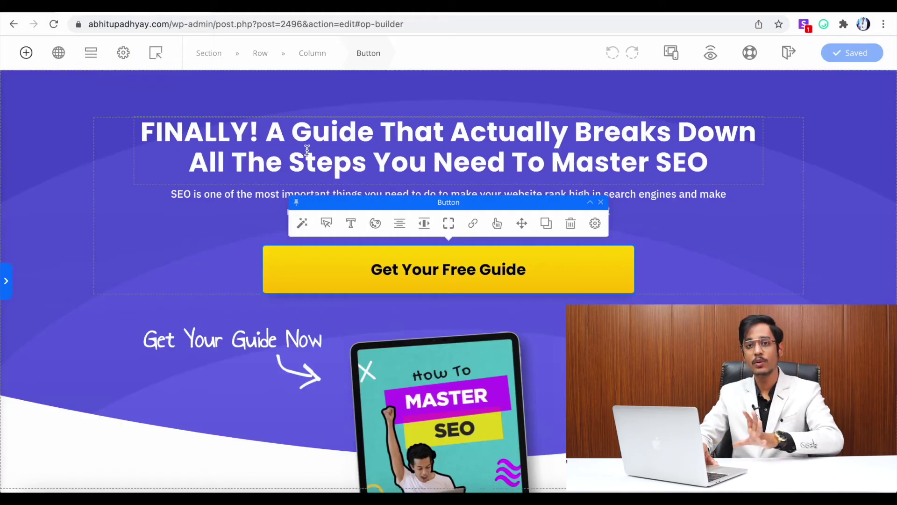
# Step: Open the Overlay Signup popup for editing and bring up the integration settings of its opt-in form
pyautogui.click(157, 56)
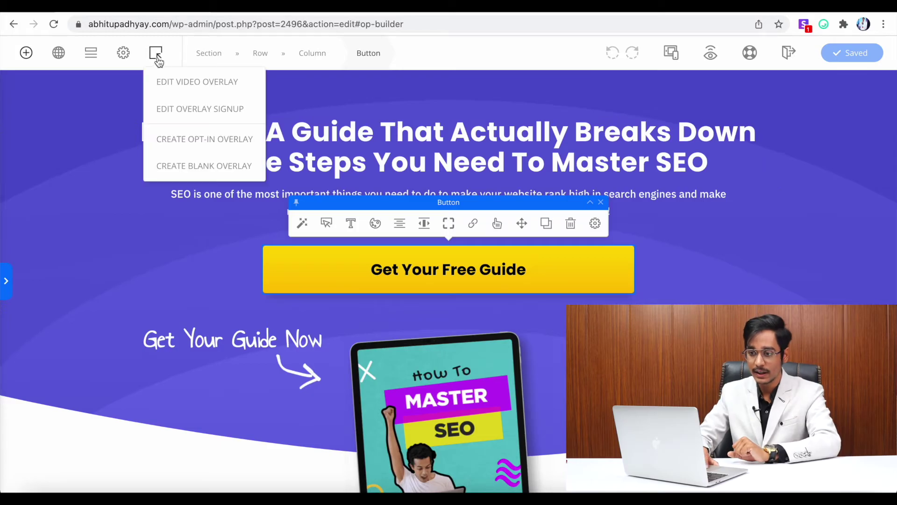
pyautogui.click(175, 110)
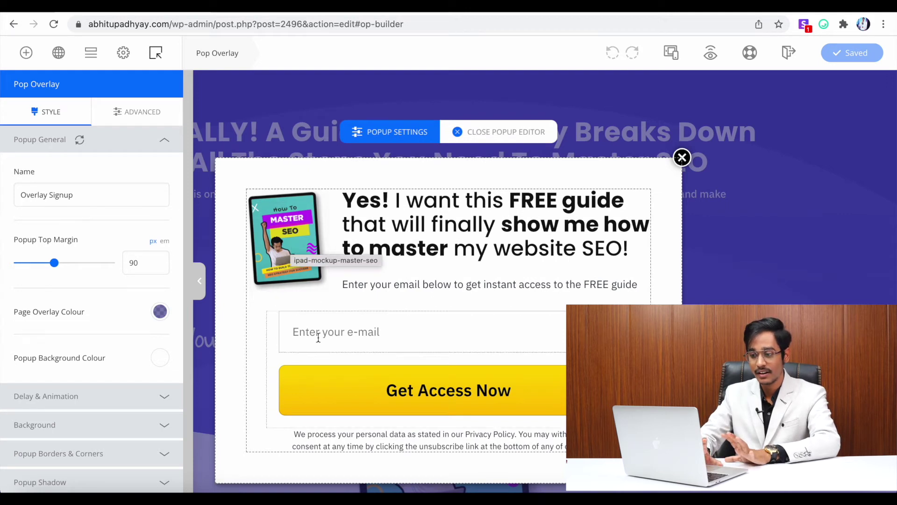
pyautogui.click(279, 331)
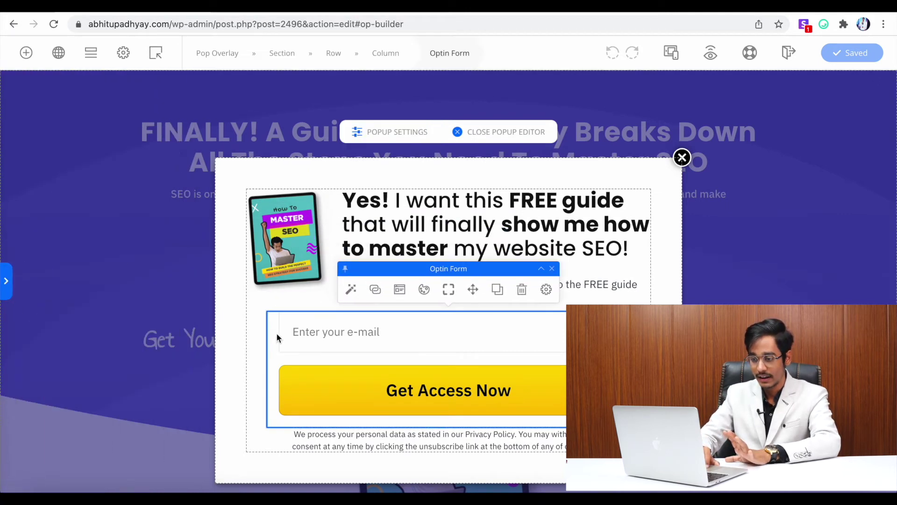
pyautogui.click(376, 292)
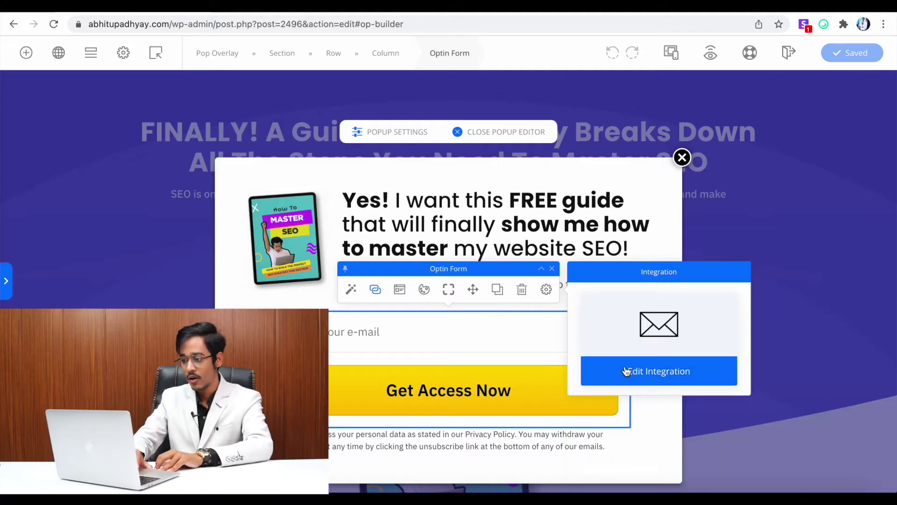
pyautogui.click(626, 371)
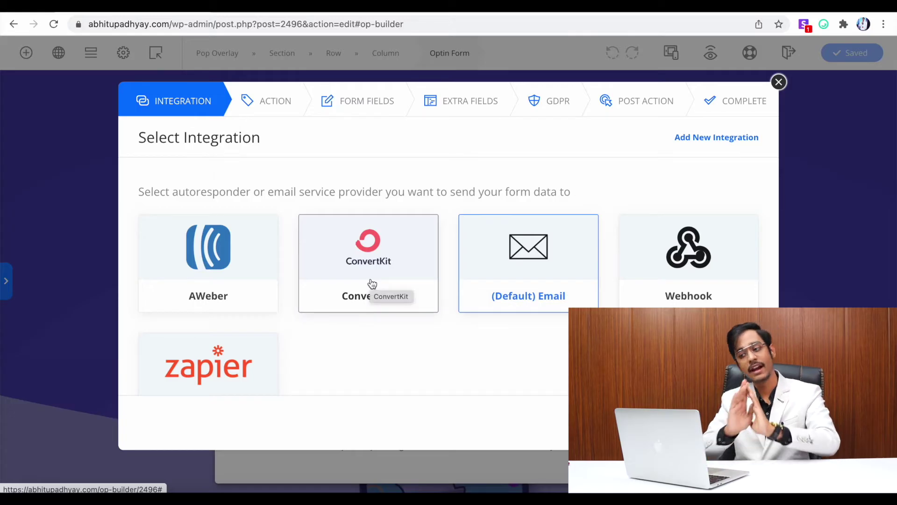
# Step: Look through the services offered for a new OptimizePress integration, then return to the opt-in form's integration settings
pyautogui.click(709, 139)
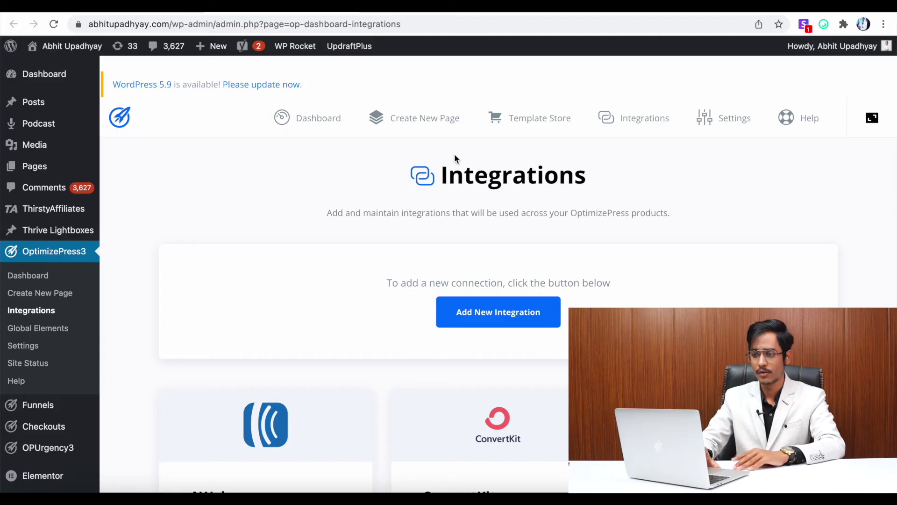
pyautogui.click(473, 316)
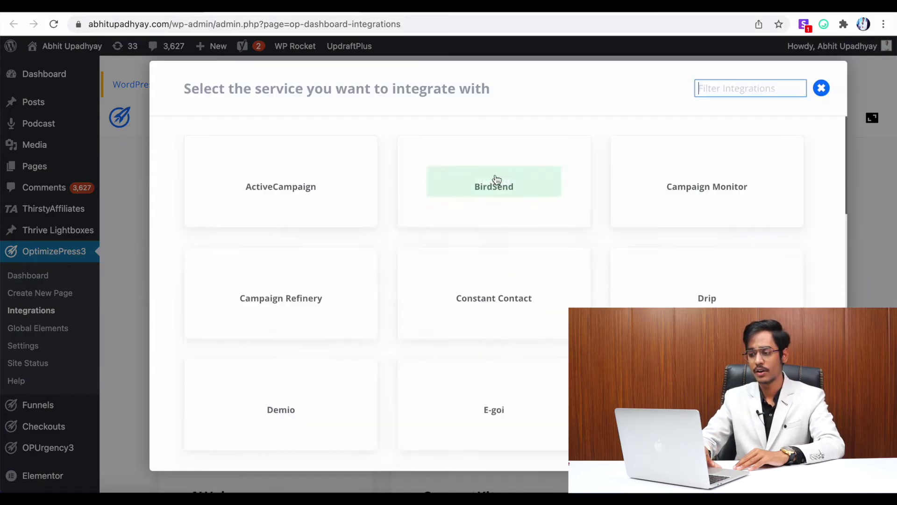
pyautogui.scroll(-8, 294, 333)
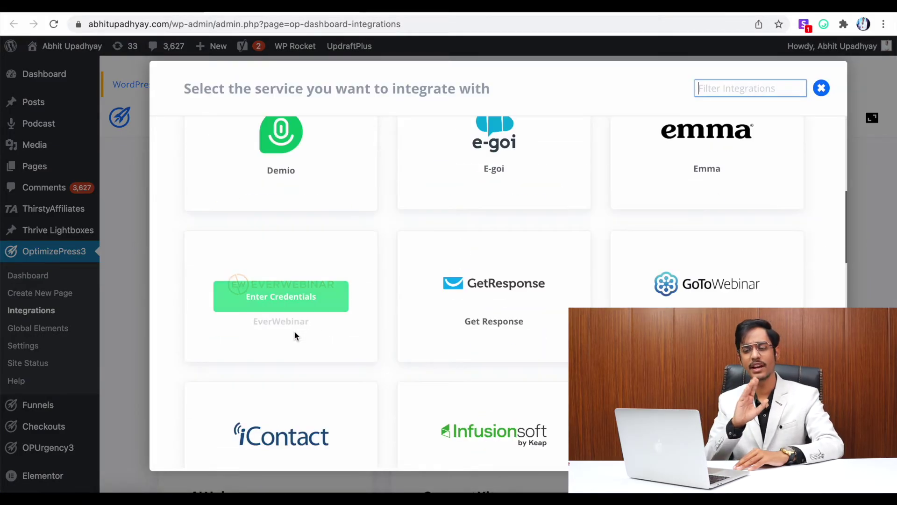
pyautogui.click(499, 293)
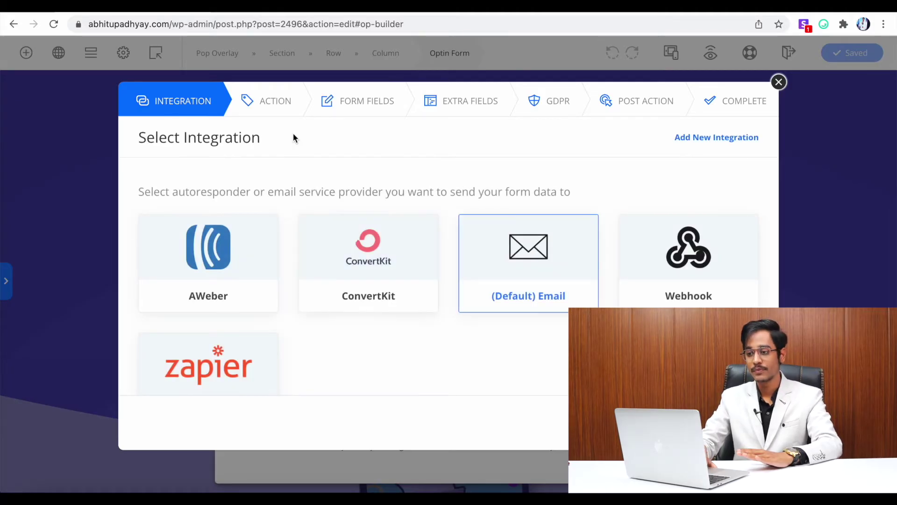
# Step: Connect the opt-in form to ConvertKit, using the form ABCD and the tag 12th February
pyautogui.click(384, 281)
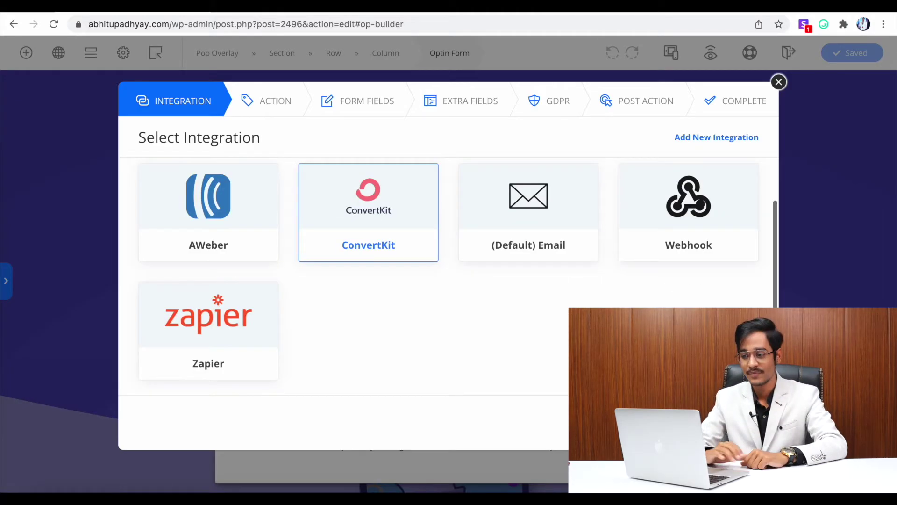
pyautogui.click(728, 422)
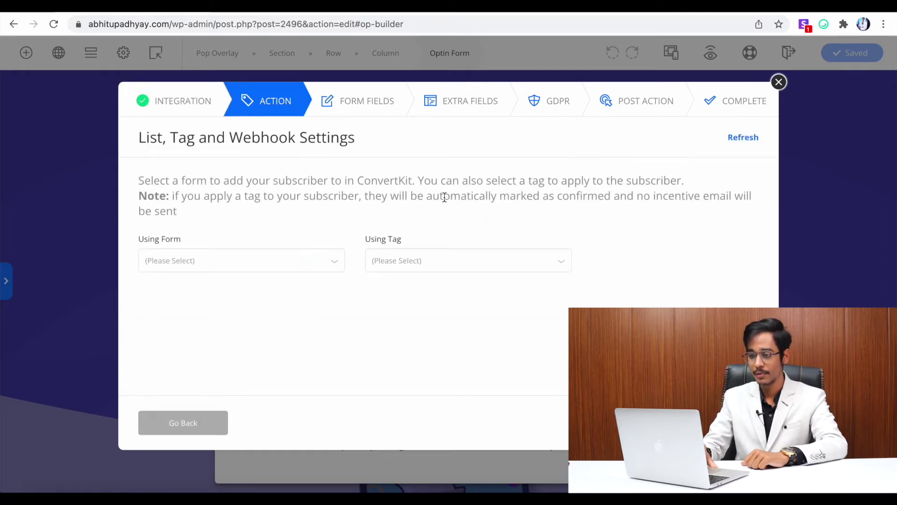
pyautogui.click(253, 266)
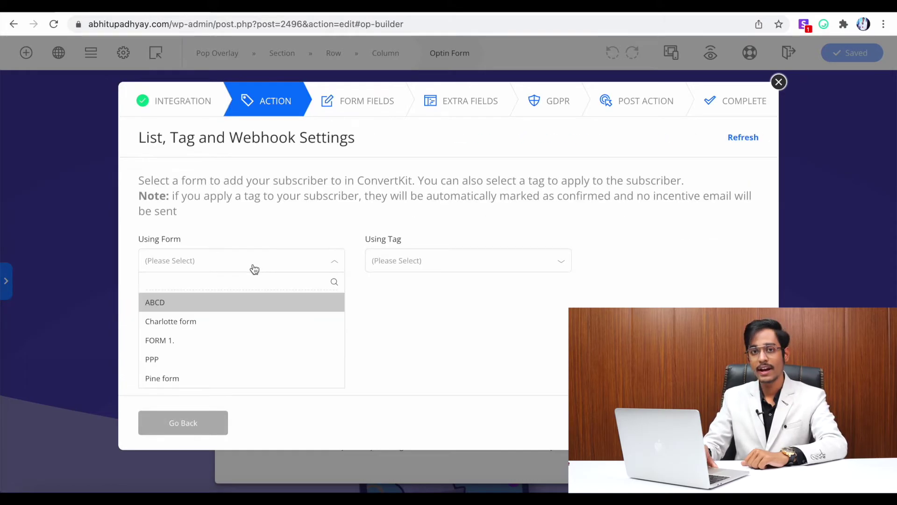
pyautogui.click(230, 303)
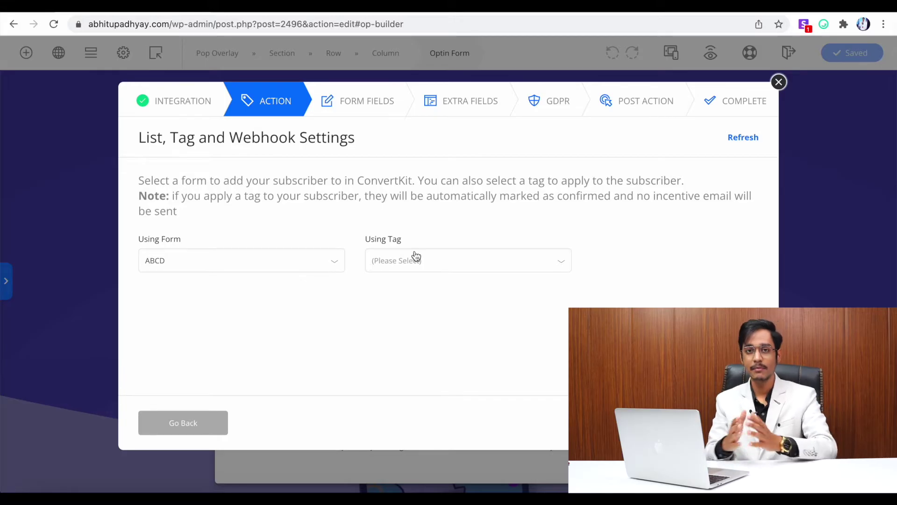
pyautogui.click(428, 260)
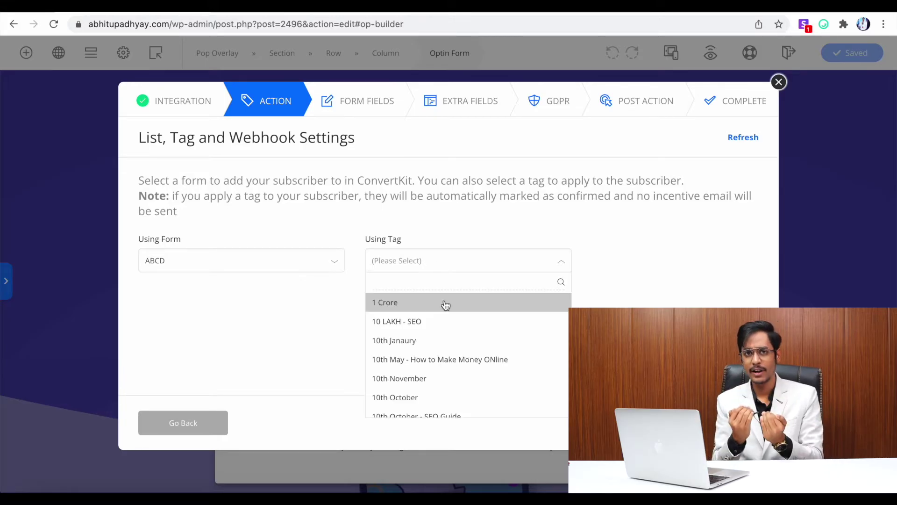
pyautogui.scroll(-3, 445, 343)
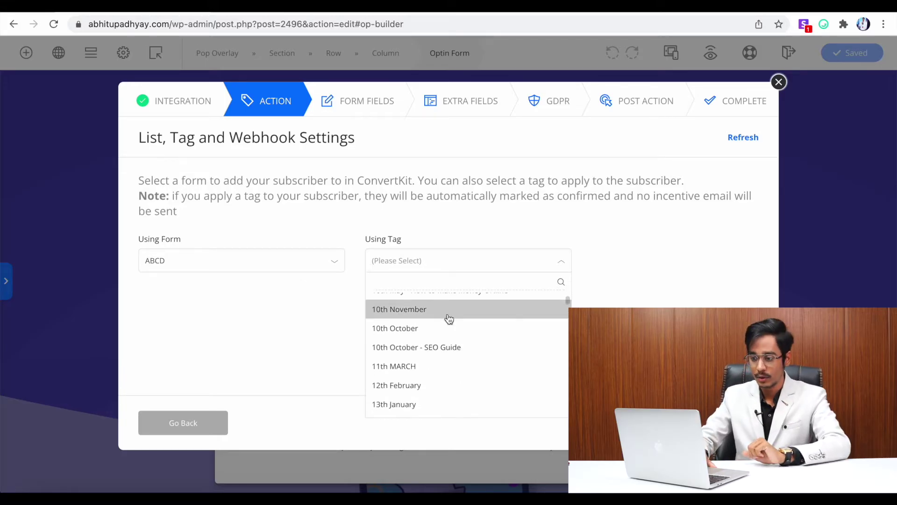
pyautogui.click(429, 388)
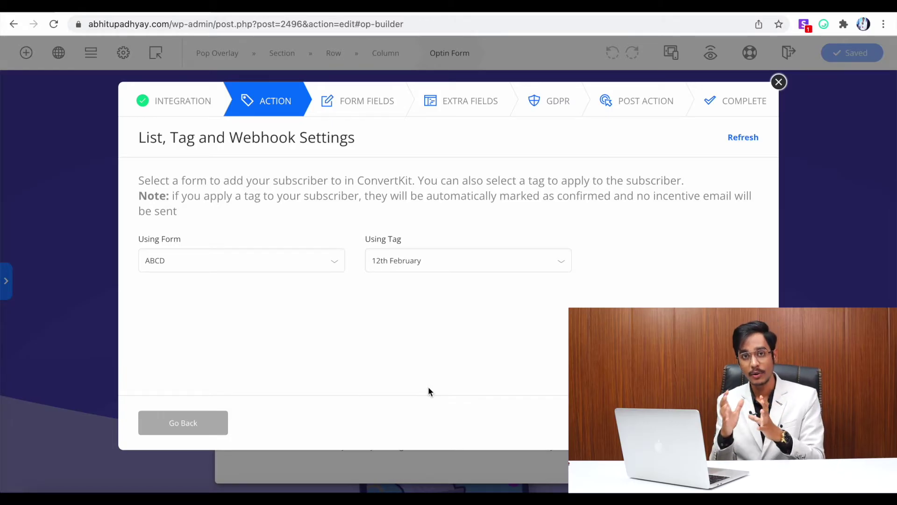
pyautogui.click(521, 422)
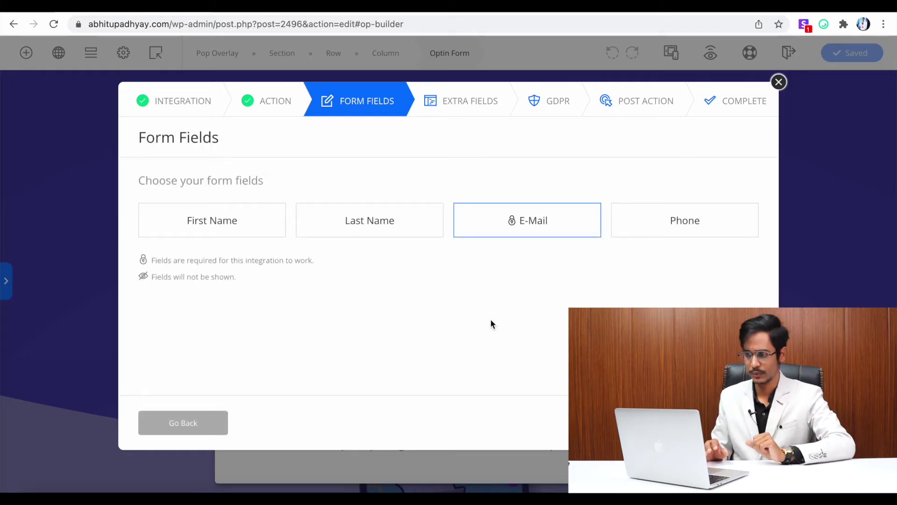
# Step: Add the First Name and Phone fields to the opt-in form, with no extra fields and GDPR consent off
pyautogui.click(241, 220)
pyautogui.click(681, 218)
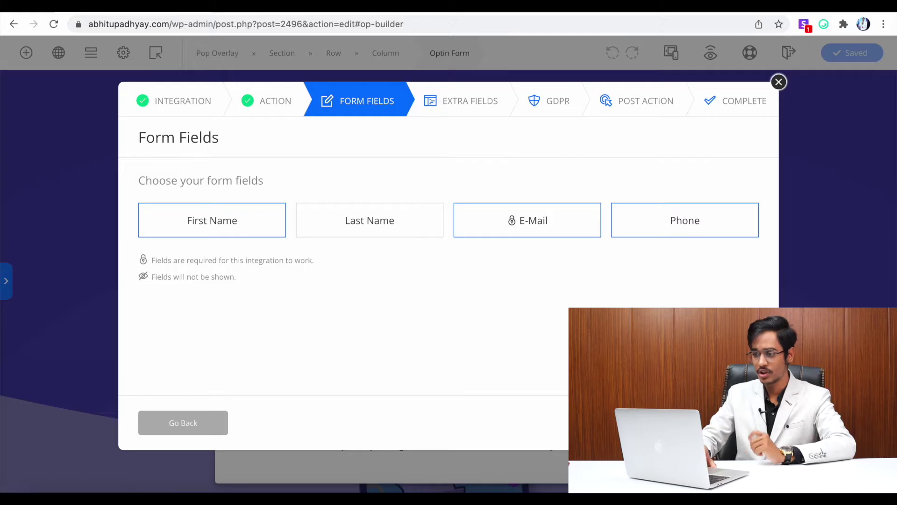
pyautogui.click(724, 423)
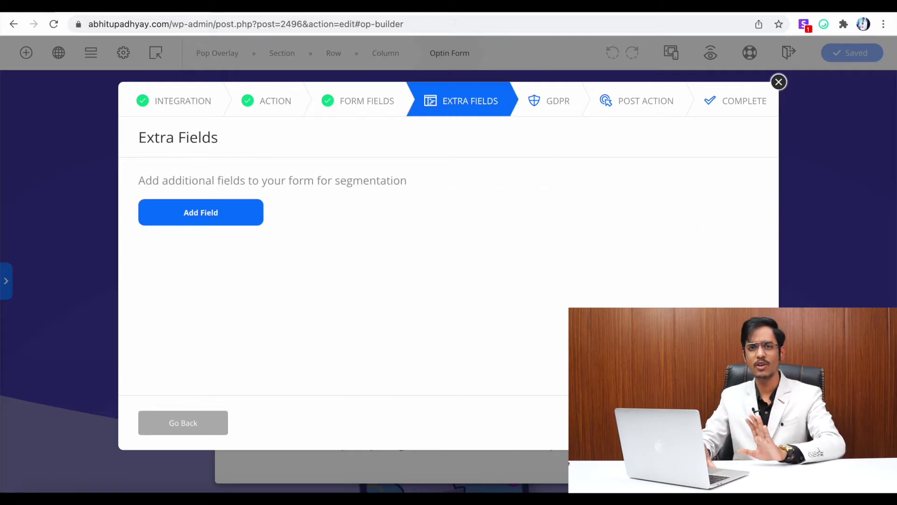
pyautogui.click(724, 422)
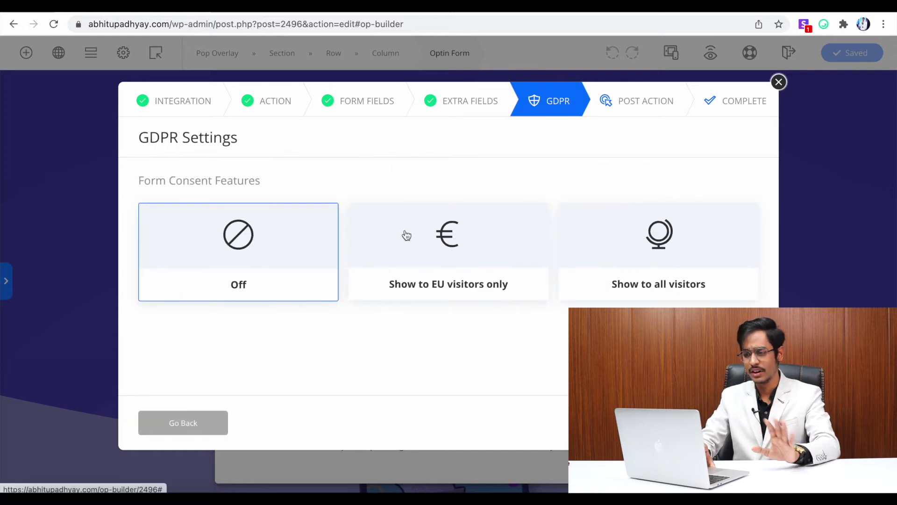
pyautogui.click(723, 423)
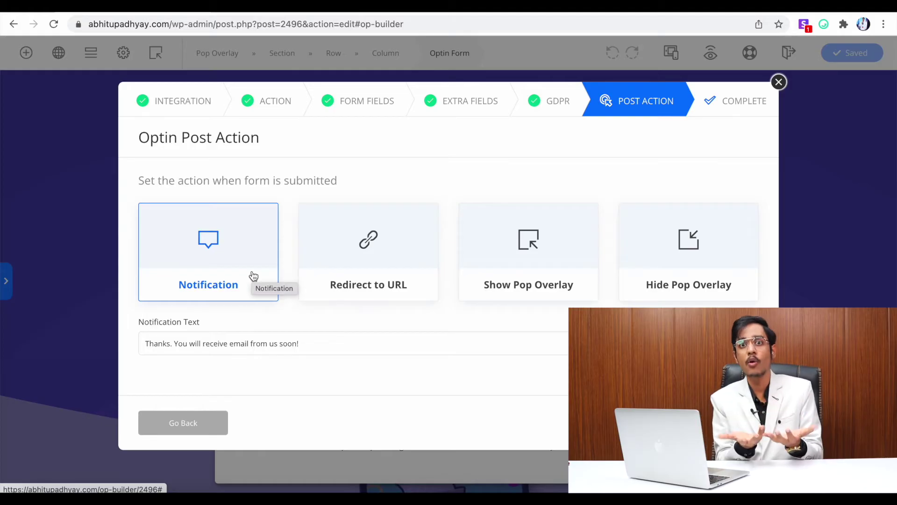
# Step: Compare the redirect option, keep Notification as the opt-in form's post action, finish the configuration and save the page
pyautogui.click(369, 286)
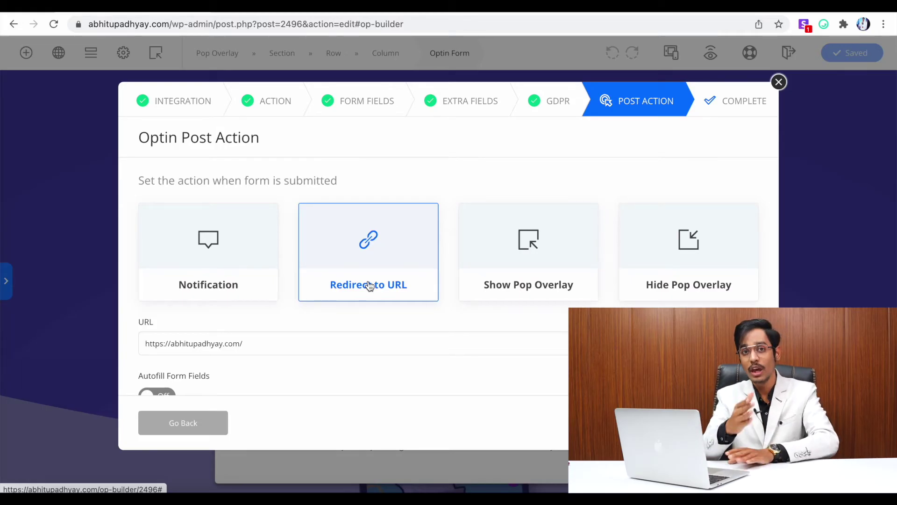
pyautogui.click(240, 275)
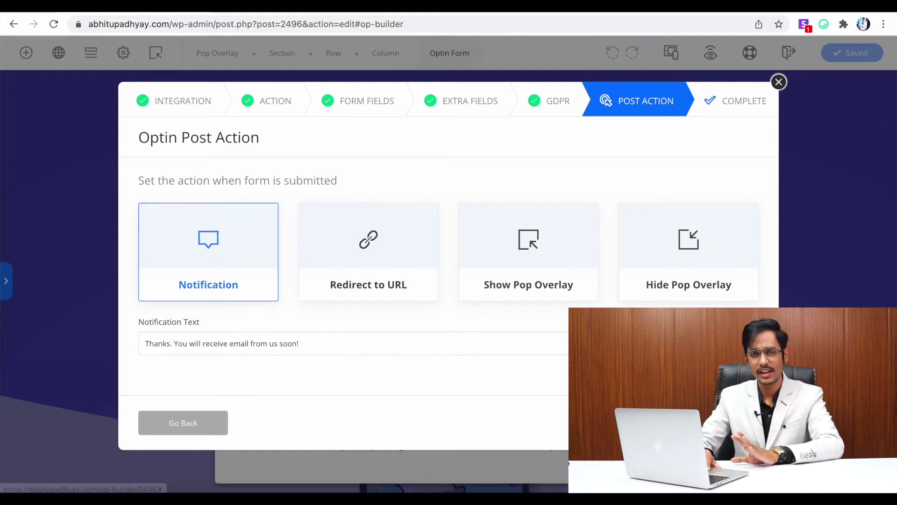
pyautogui.click(710, 423)
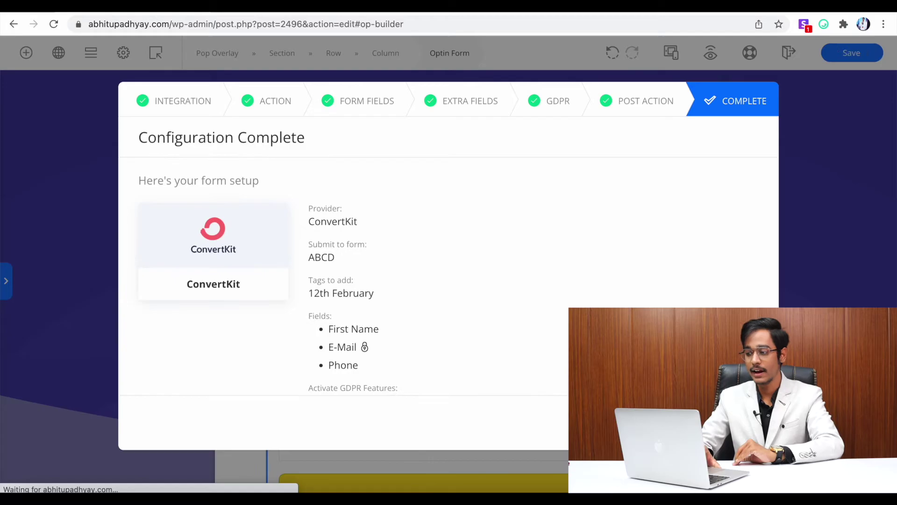
pyautogui.click(710, 423)
pyautogui.click(848, 53)
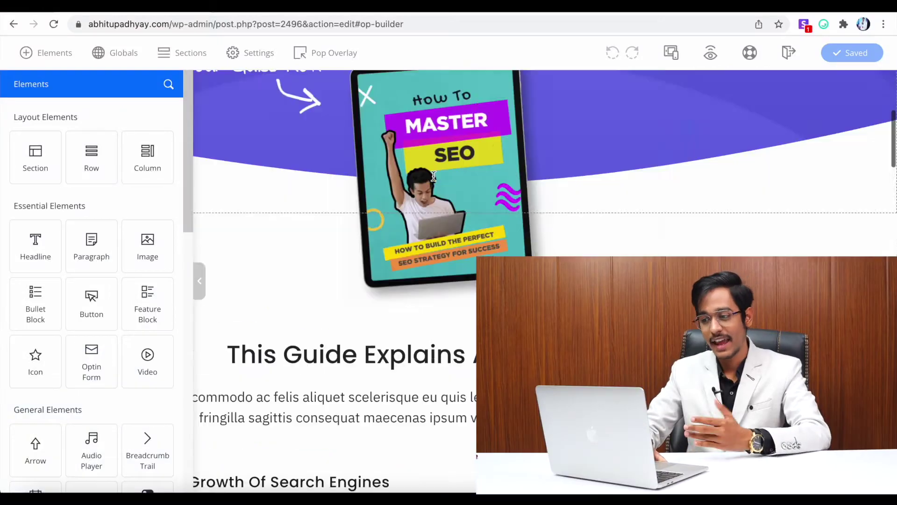
# Step: Inspect the row about the growth of search engines, including its headline, paragraph and Learn More button
pyautogui.scroll(-8, 434, 180)
pyautogui.scroll(3, 434, 180)
pyautogui.scroll(2, 433, 201)
pyautogui.click(349, 182)
pyautogui.click(124, 231)
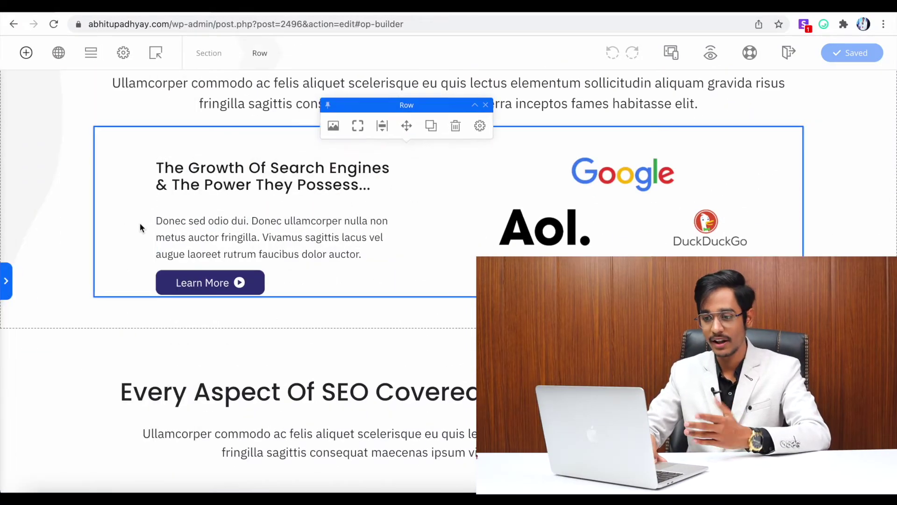
pyautogui.click(236, 188)
pyautogui.click(197, 254)
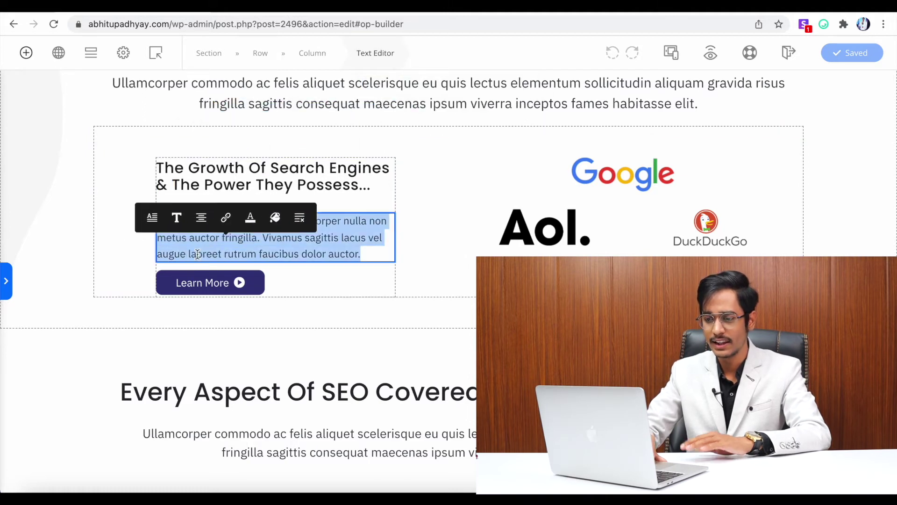
pyautogui.click(195, 286)
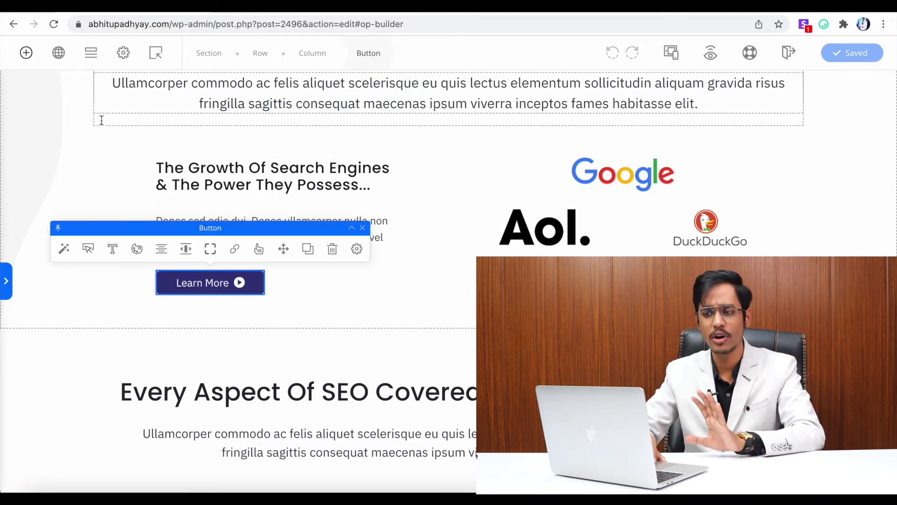
pyautogui.click(56, 144)
pyautogui.click(222, 151)
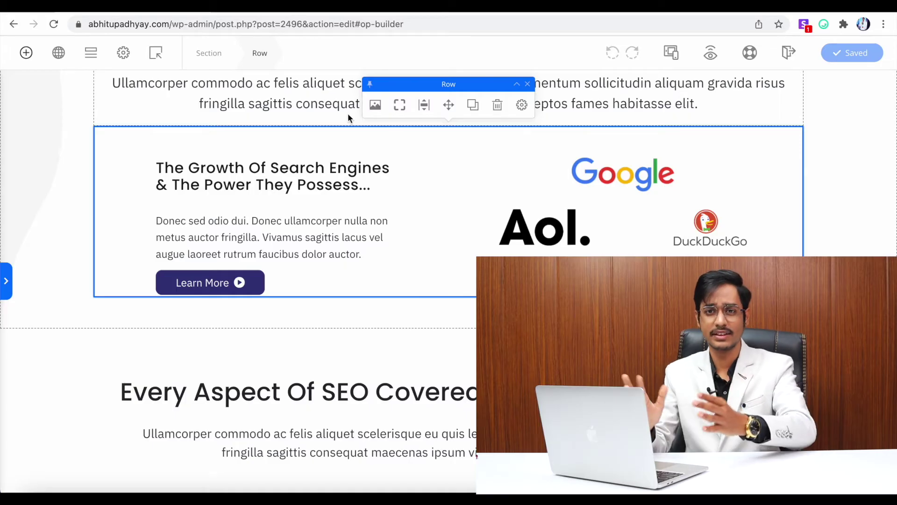
# Step: Look over the testimonials, the closing signup section and the device preview choices, inspecting the "Amazing tips and help" headline
pyautogui.scroll(-10, 444, 156)
pyautogui.scroll(-5, 445, 162)
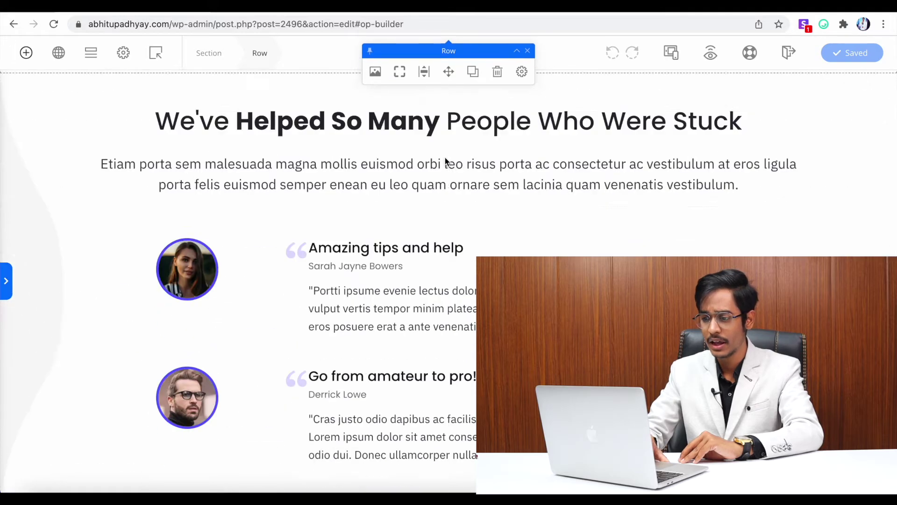
pyautogui.click(374, 204)
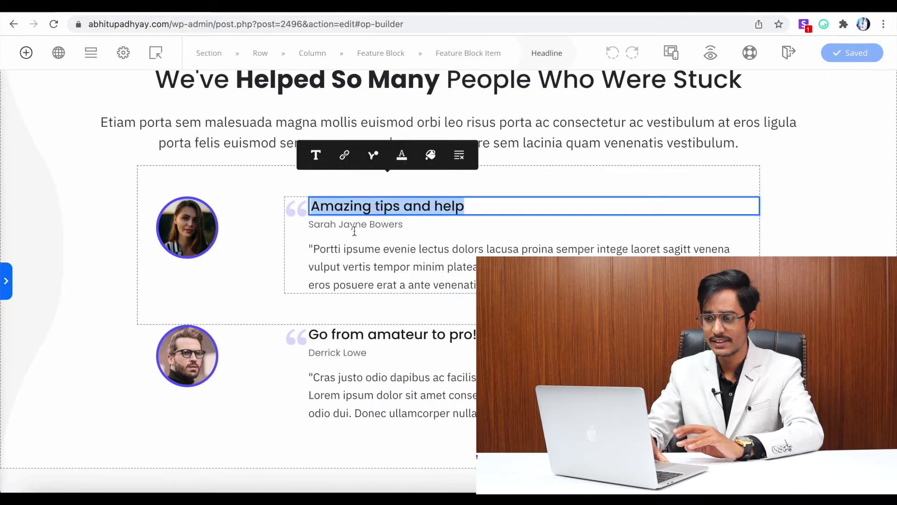
pyautogui.scroll(-10, 356, 233)
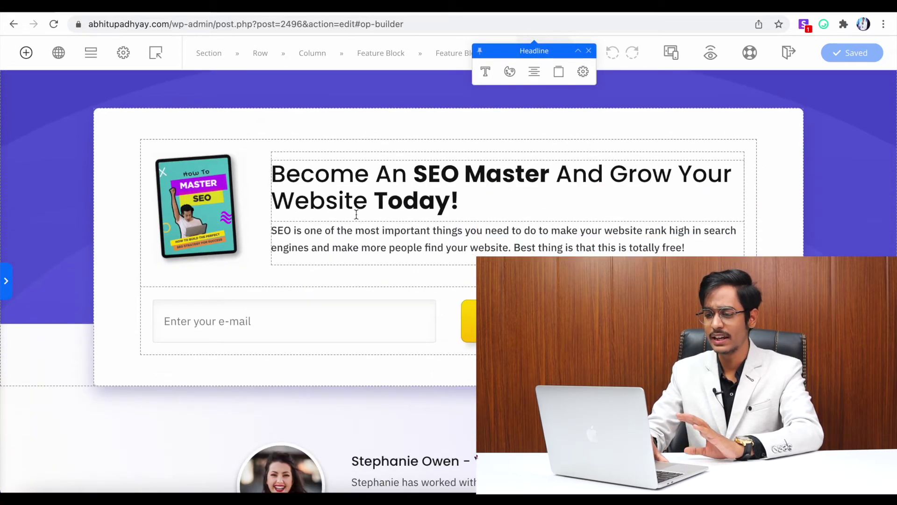
pyautogui.scroll(-10, 356, 206)
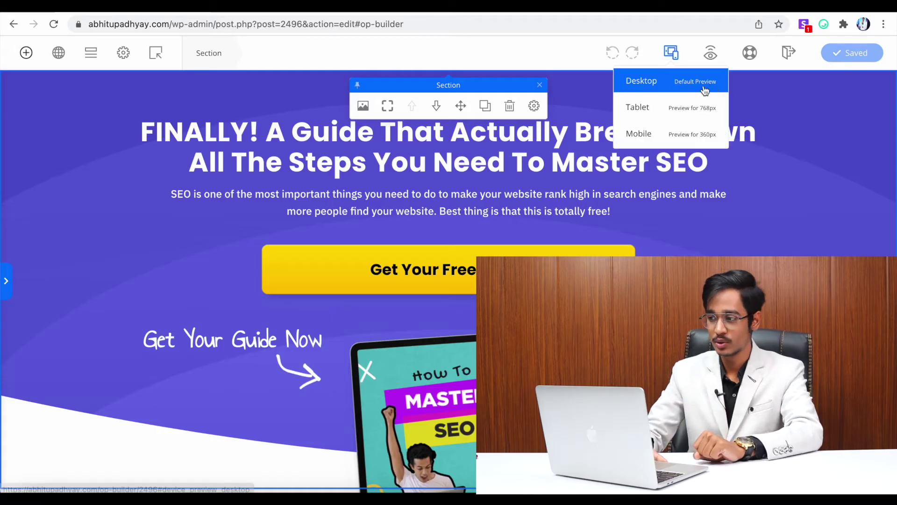
# Step: Exit the page editor and open OptimizePress's template gallery for creating a new page
pyautogui.click(787, 55)
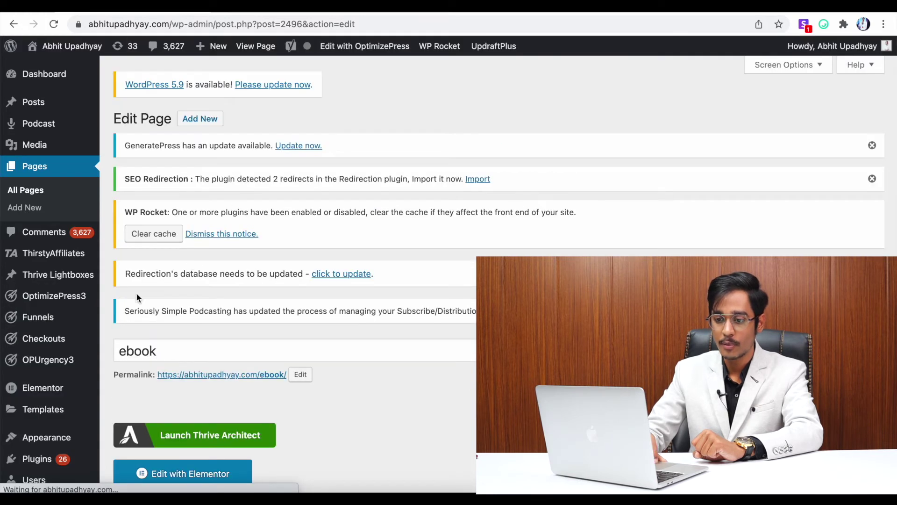
pyautogui.moveTo(91, 299)
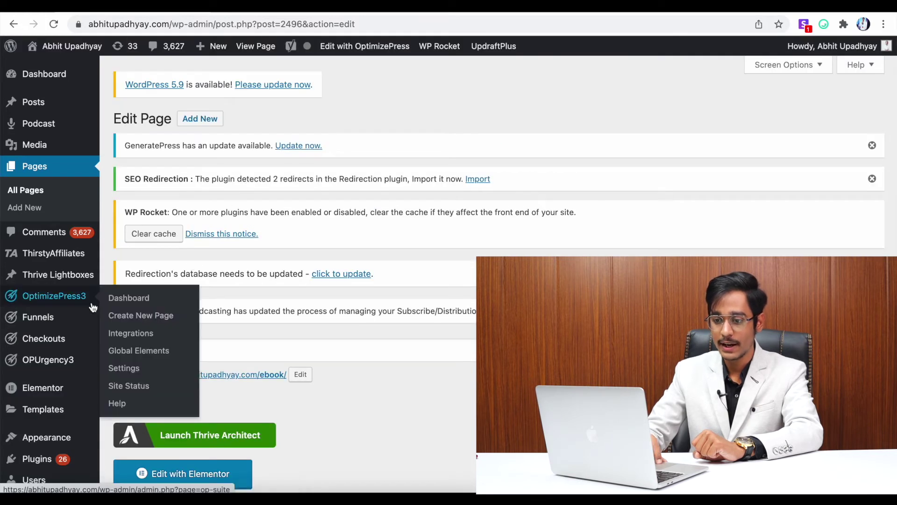
pyautogui.click(126, 317)
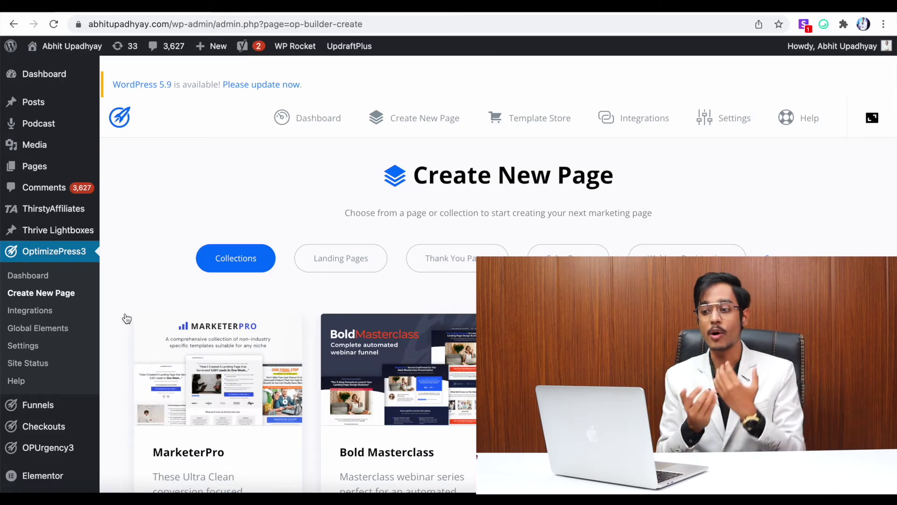
# Step: Browse the template collections, expand the list of categories and view the Upsell & Downsell templates
pyautogui.scroll(-5, 296, 333)
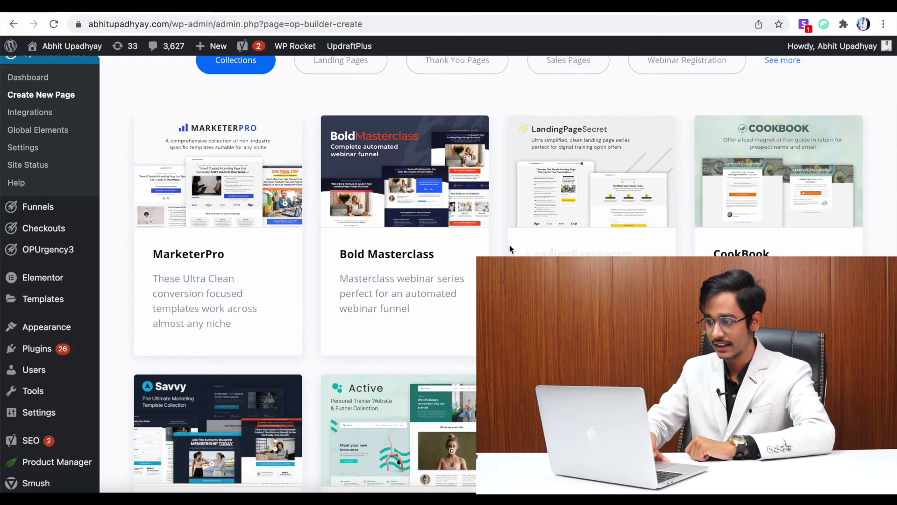
pyautogui.scroll(-10, 508, 243)
pyautogui.scroll(13, 509, 244)
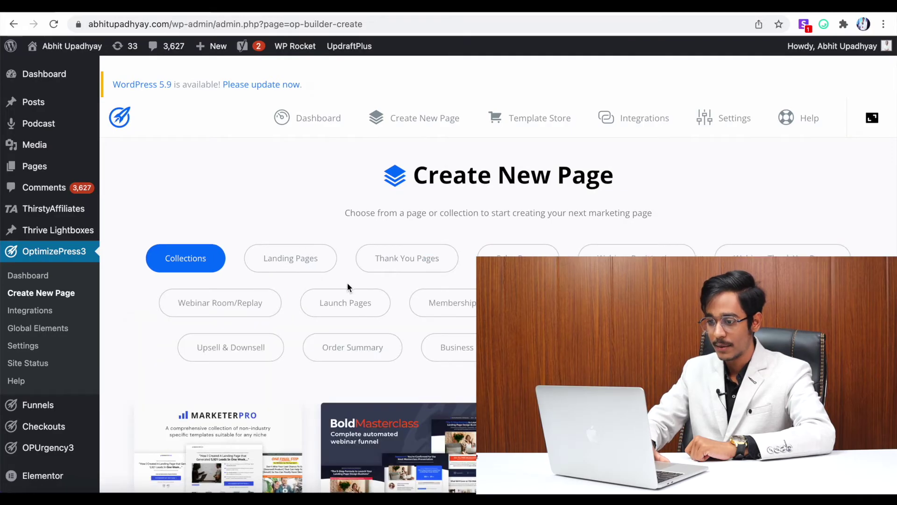
pyautogui.click(231, 347)
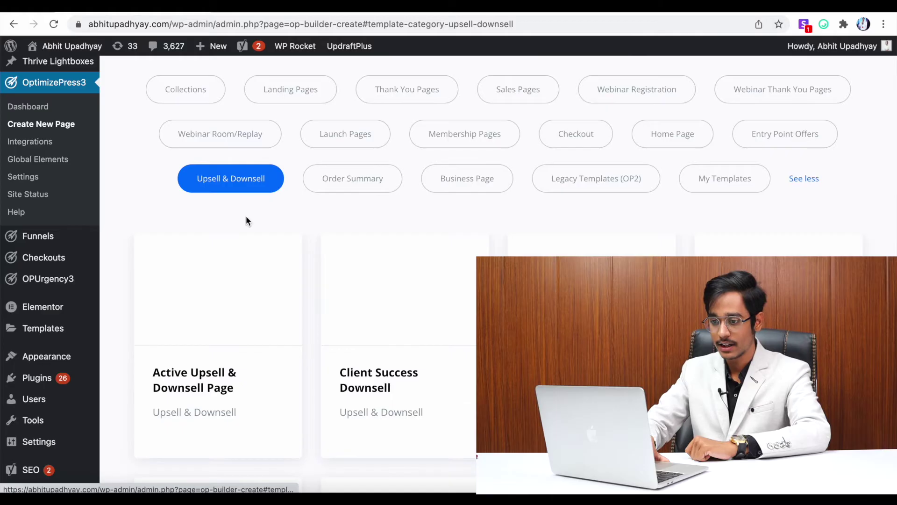
pyautogui.scroll(-3, 245, 215)
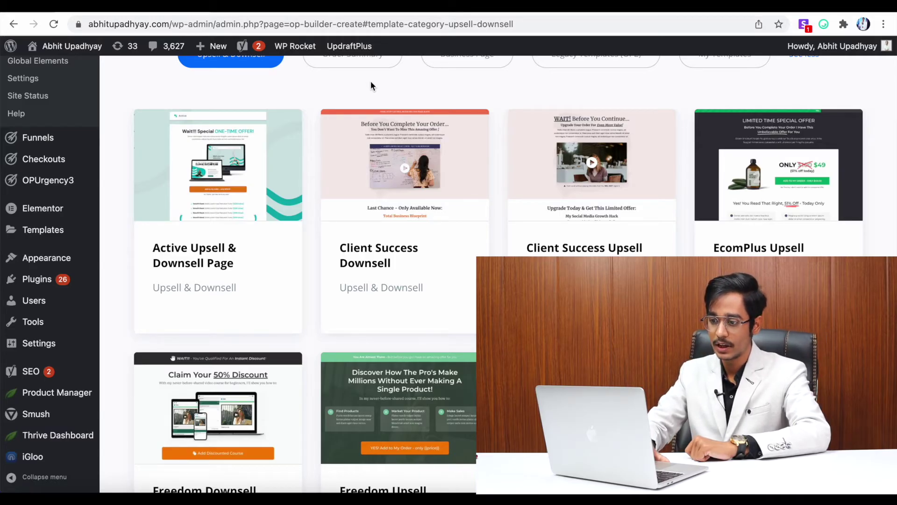
# Step: Look through the whole collection of Upsell & Downsell templates and return to the first ones
pyautogui.scroll(-5, 408, 182)
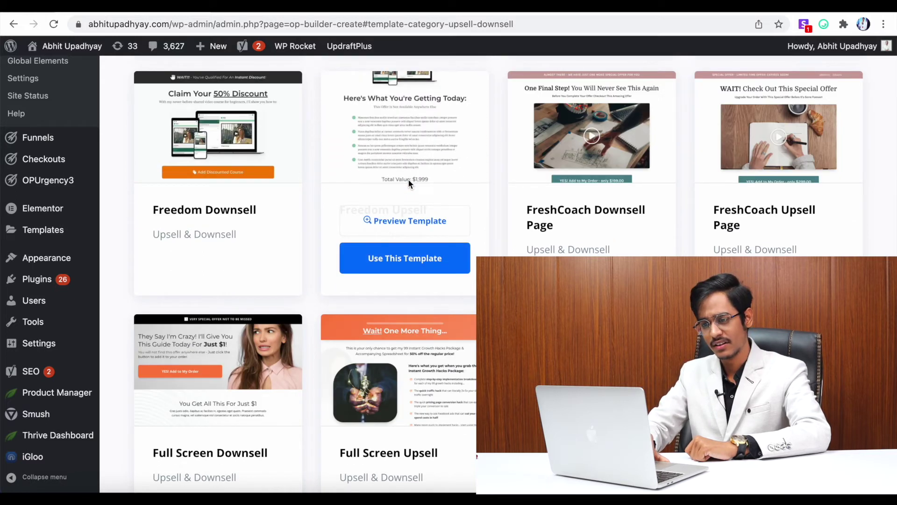
pyautogui.scroll(5, 408, 179)
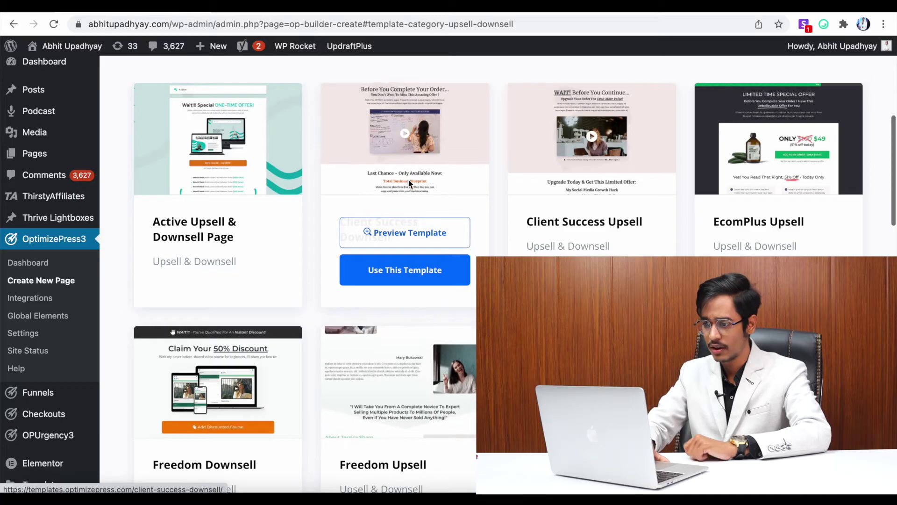
pyautogui.scroll(1, 408, 181)
pyautogui.scroll(-15, 408, 179)
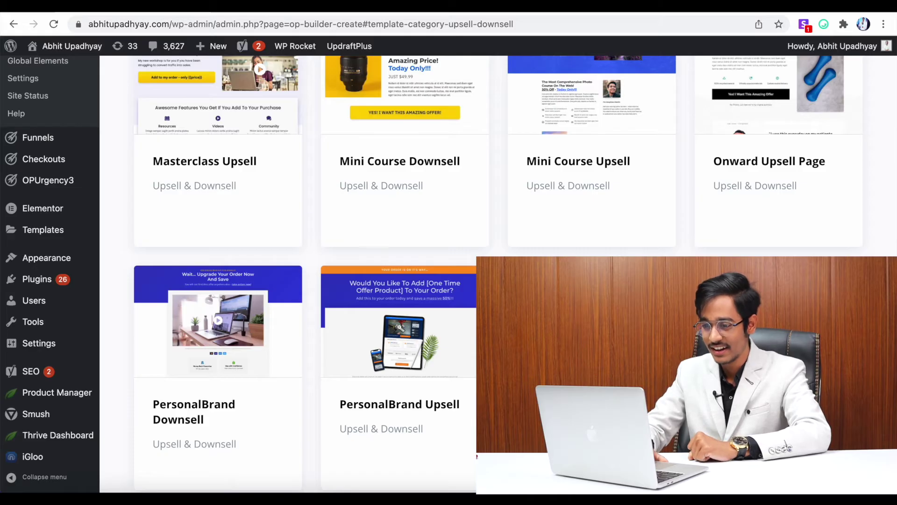
pyautogui.scroll(-5, 592, 154)
pyautogui.scroll(20, 592, 154)
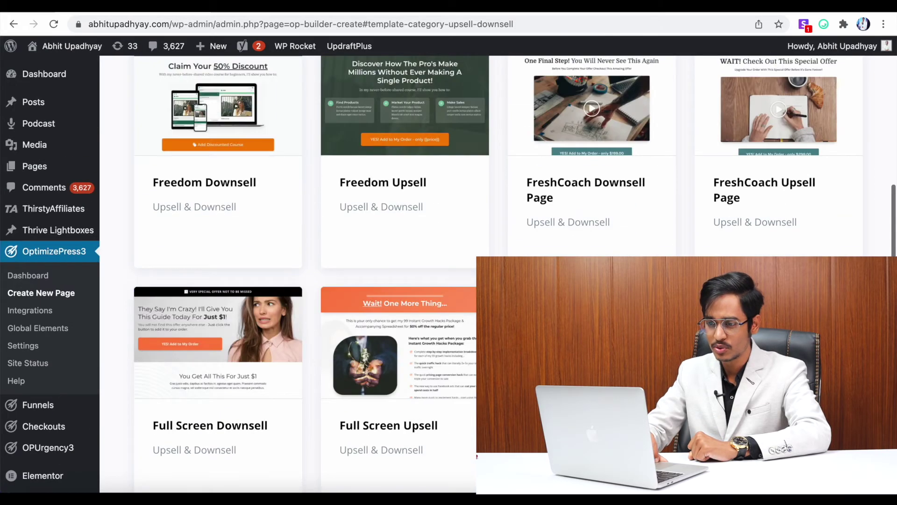
pyautogui.scroll(6, 592, 154)
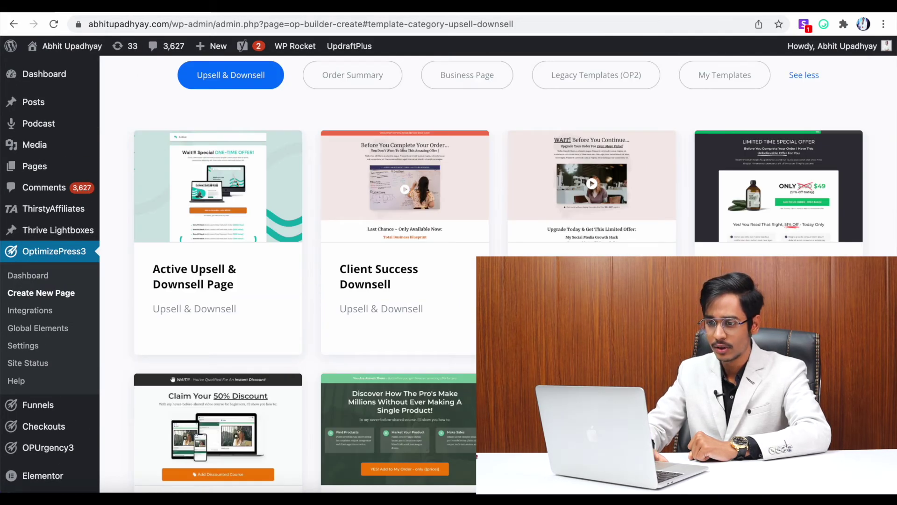
# Step: Create a new page titled "Thankyoupage" from the Active Upsell & Downsell Page template
pyautogui.moveTo(248, 191)
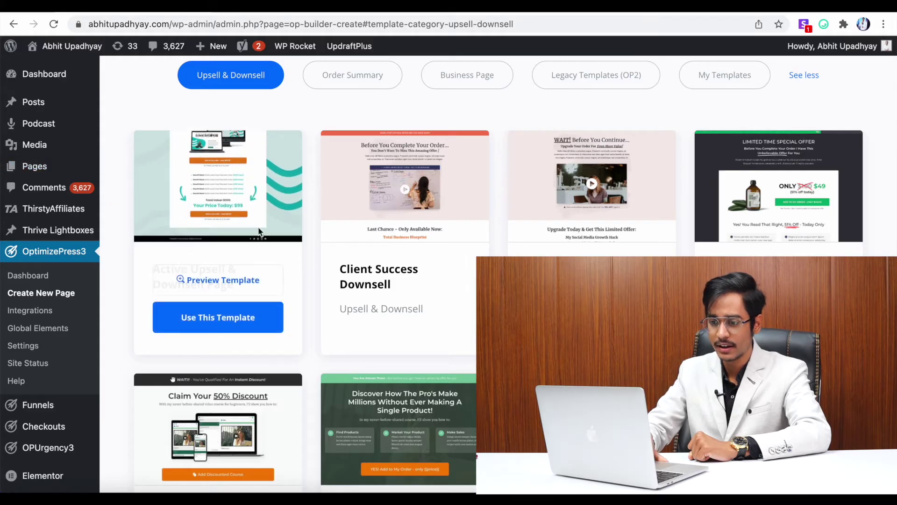
pyautogui.click(237, 322)
pyautogui.click(327, 280)
pyautogui.write('Thankyoupage')
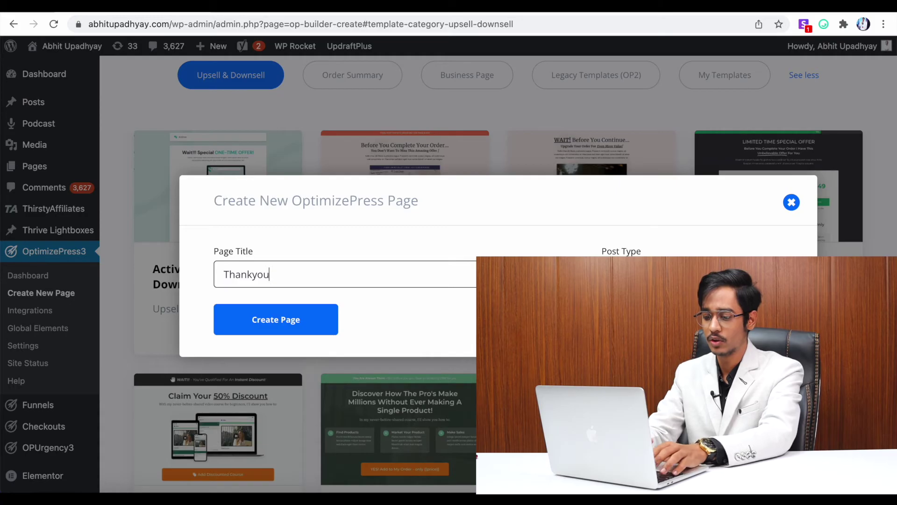
pyautogui.click(311, 329)
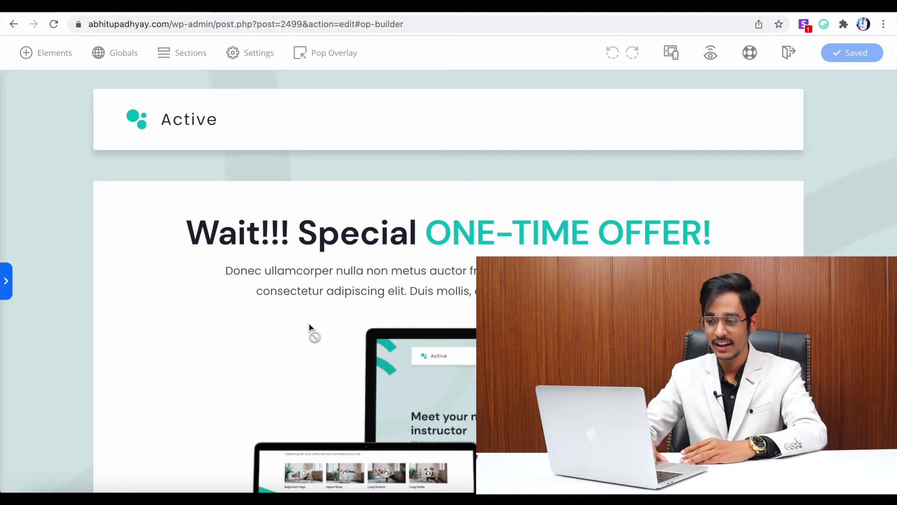
# Step: Delete the icon-with-text element containing the "Active" logo from the page's header box
pyautogui.scroll(-1, 294, 234)
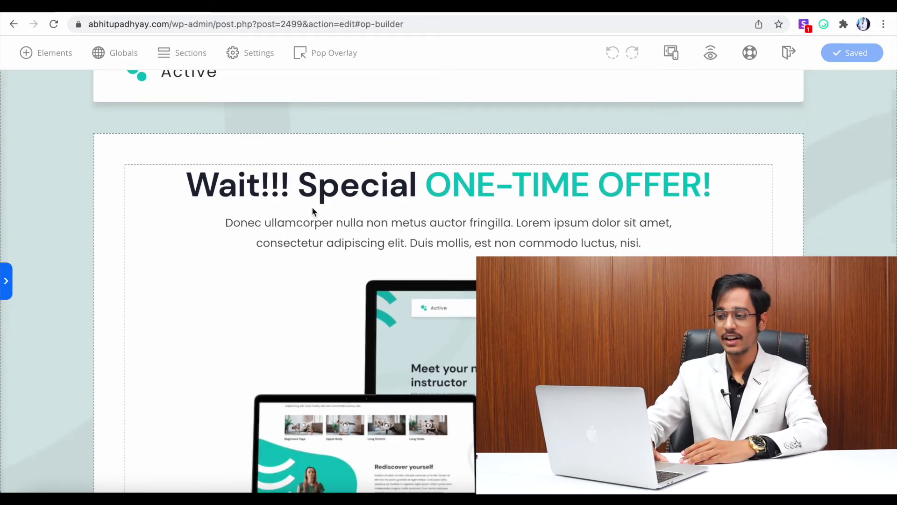
pyautogui.scroll(1, 362, 187)
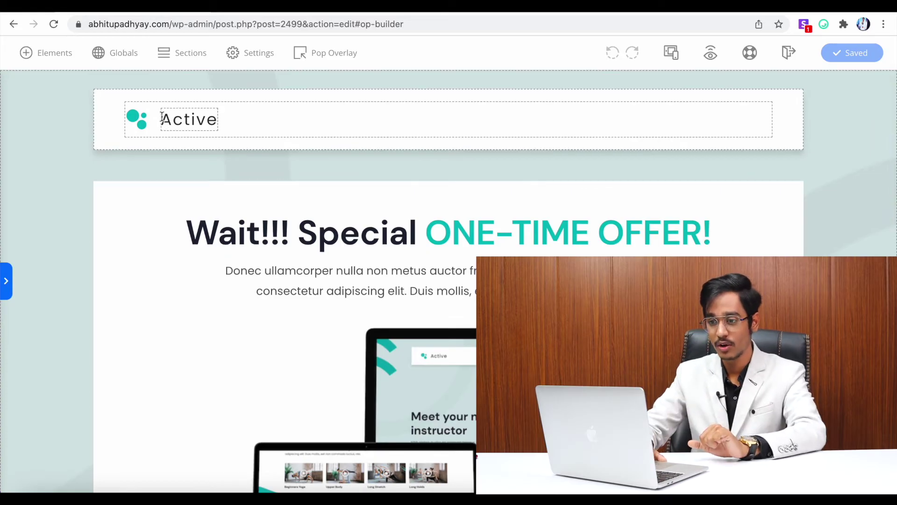
pyautogui.click(199, 120)
pyautogui.click(235, 126)
pyautogui.click(189, 119)
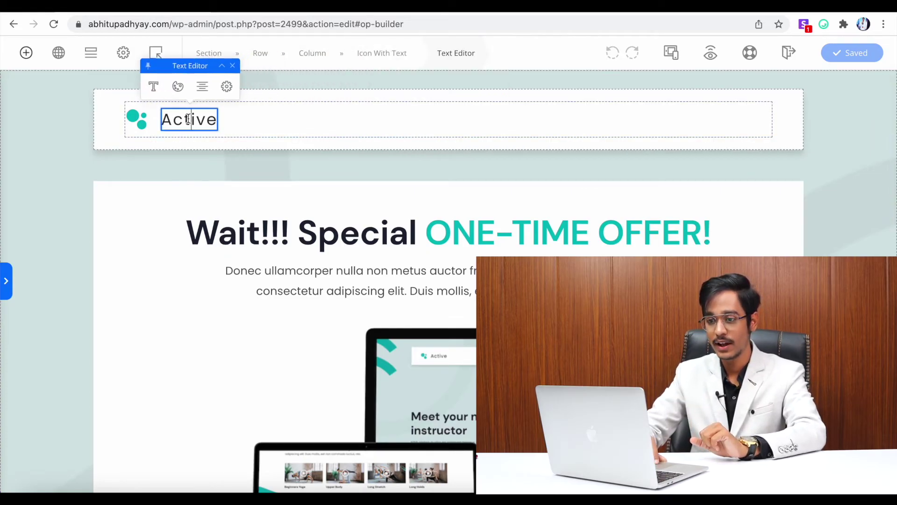
pyautogui.click(175, 139)
pyautogui.click(134, 118)
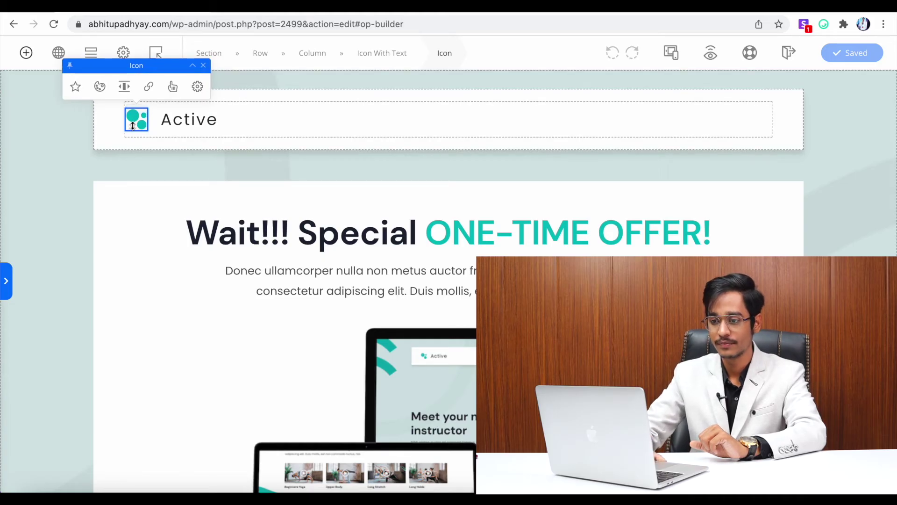
pyautogui.click(190, 120)
pyautogui.click(294, 121)
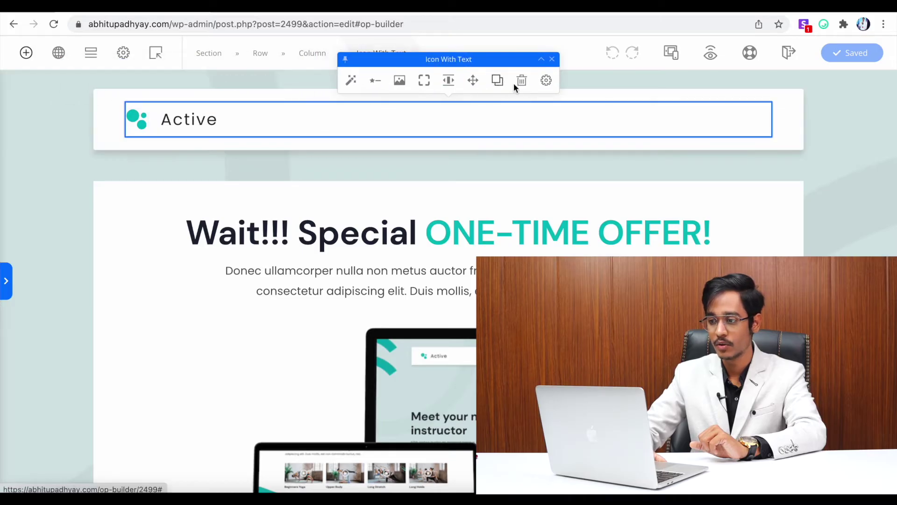
pyautogui.click(523, 84)
# Step: Add a Headline element to the emptied header box and start editing its text
pyautogui.click(440, 129)
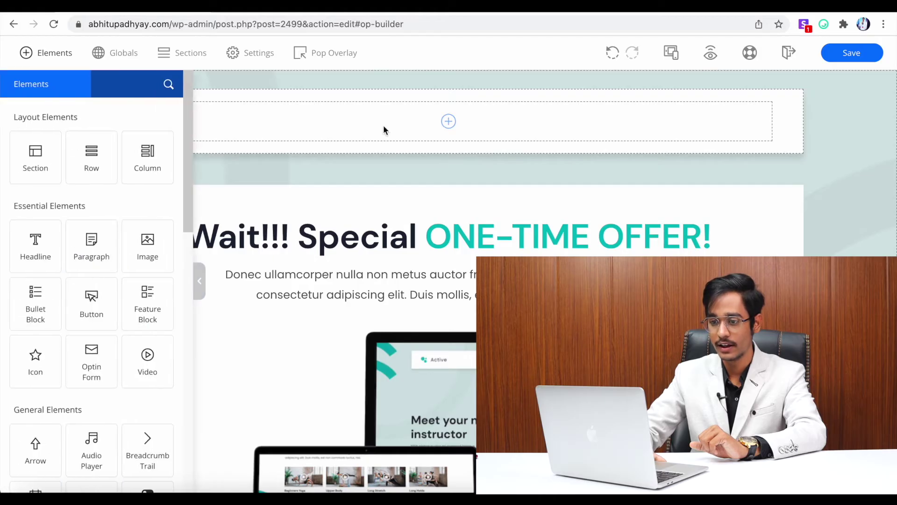
pyautogui.moveTo(56, 243); pyautogui.dragTo(457, 134)
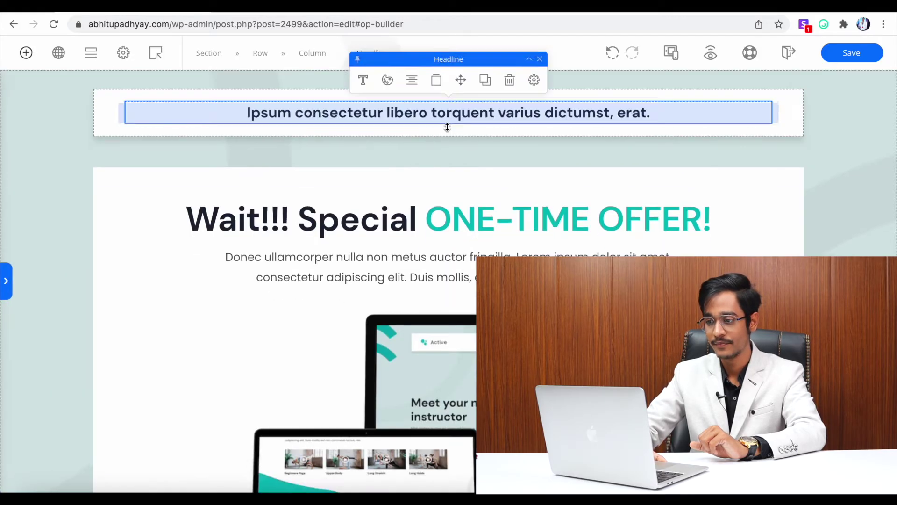
pyautogui.click(426, 113)
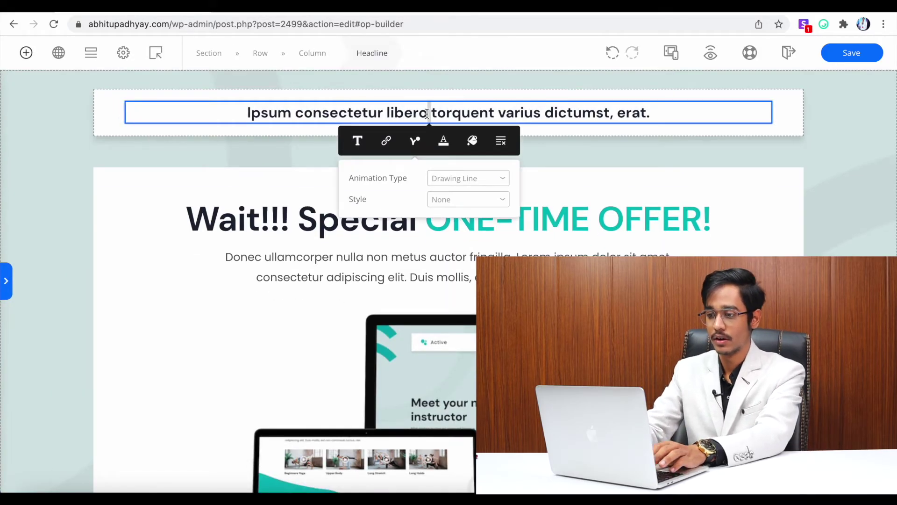
# Step: Replace the header headline's placeholder text with "Your Ebook will Deliver in your mail within 10 Minutes but...."
pyautogui.hotkey('ctrl', 'a')
pyautogui.write('Your Ebook will ')
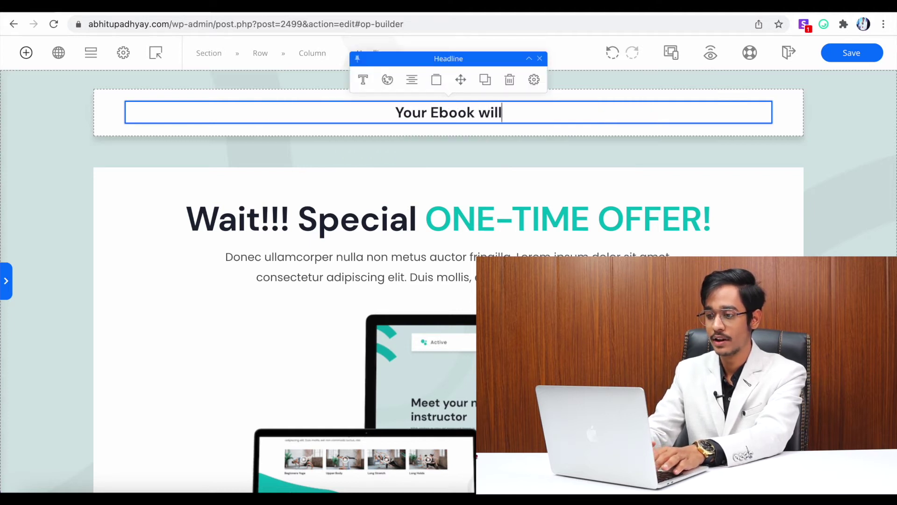
pyautogui.write('Deli')
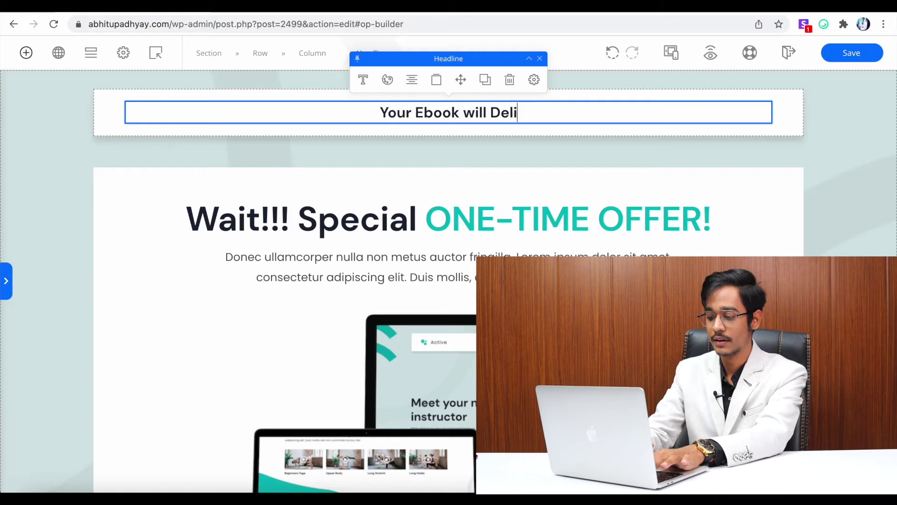
pyautogui.write('ver in your ')
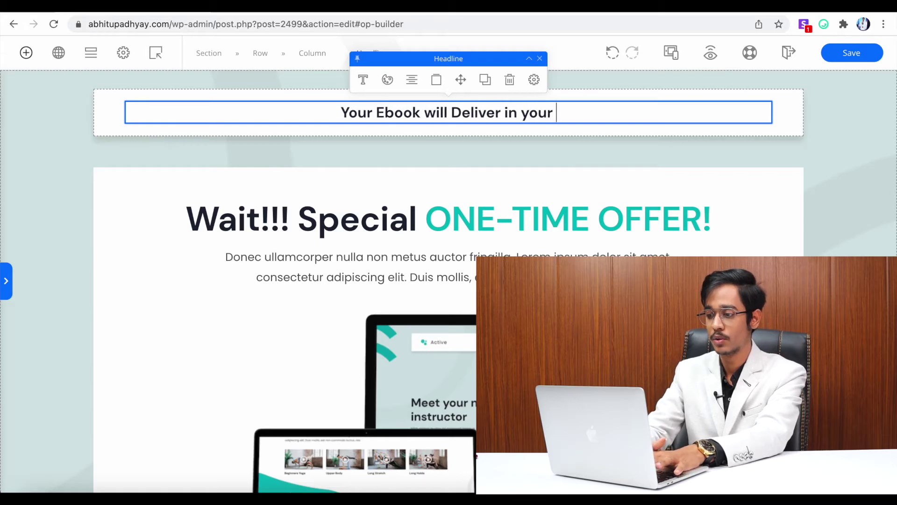
pyautogui.write('mail within ')
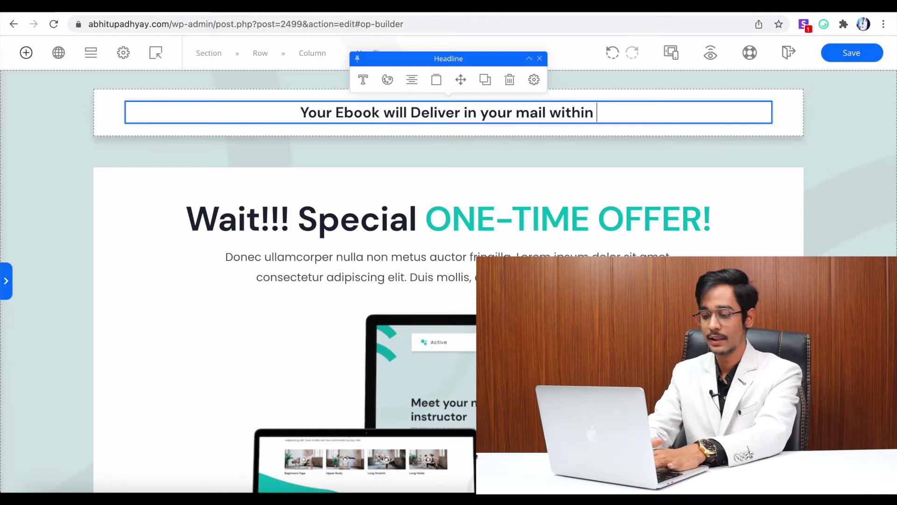
pyautogui.write('5')
pyautogui.press('BackSpace')
pyautogui.press('BackSpace')
pyautogui.press('BackSpace')
pyautogui.write('1')
pyautogui.press('BackSpace')
pyautogui.write('10')
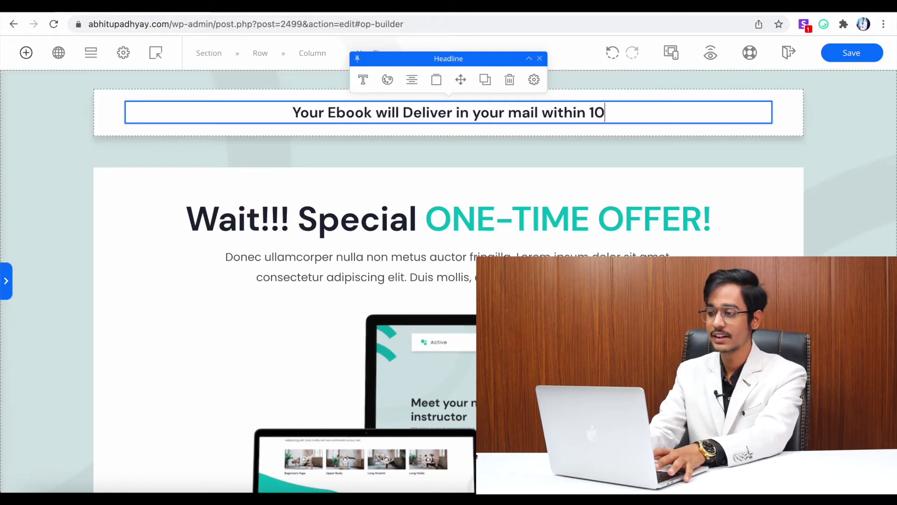
pyautogui.write(' Minutes')
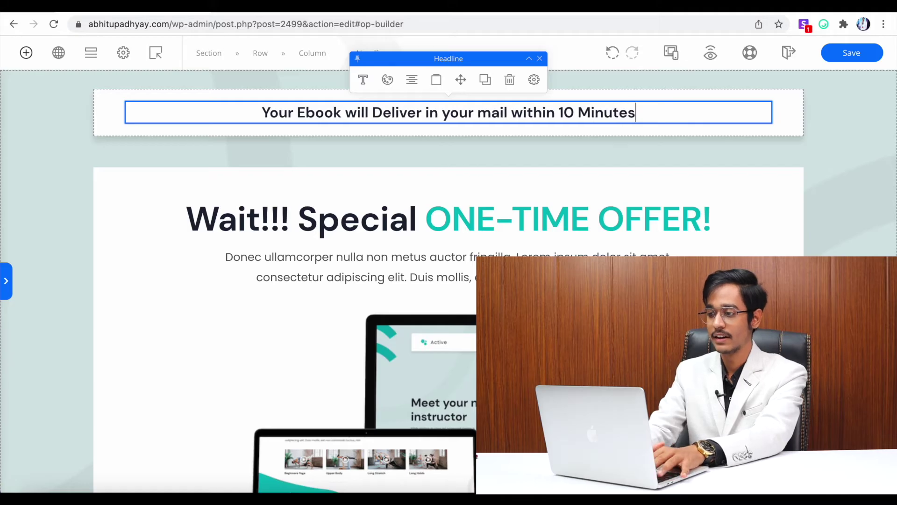
pyautogui.write(' but')
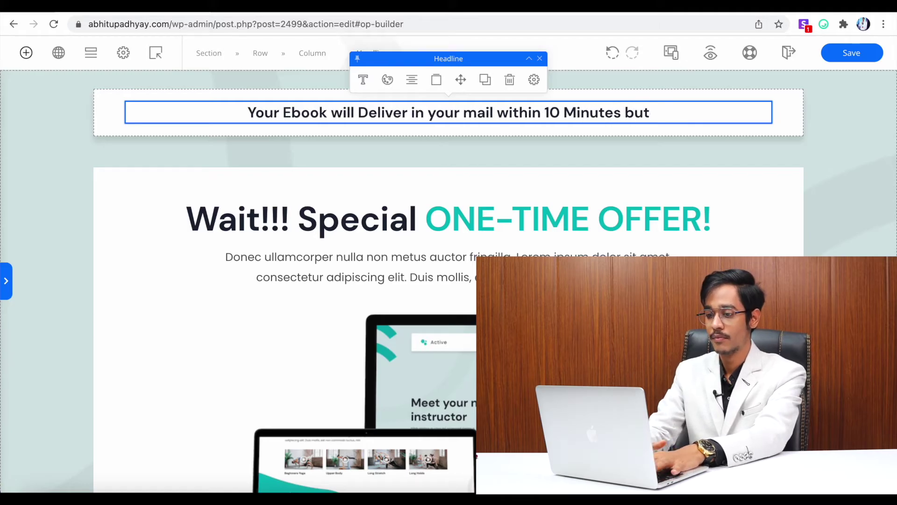
pyautogui.write('....')
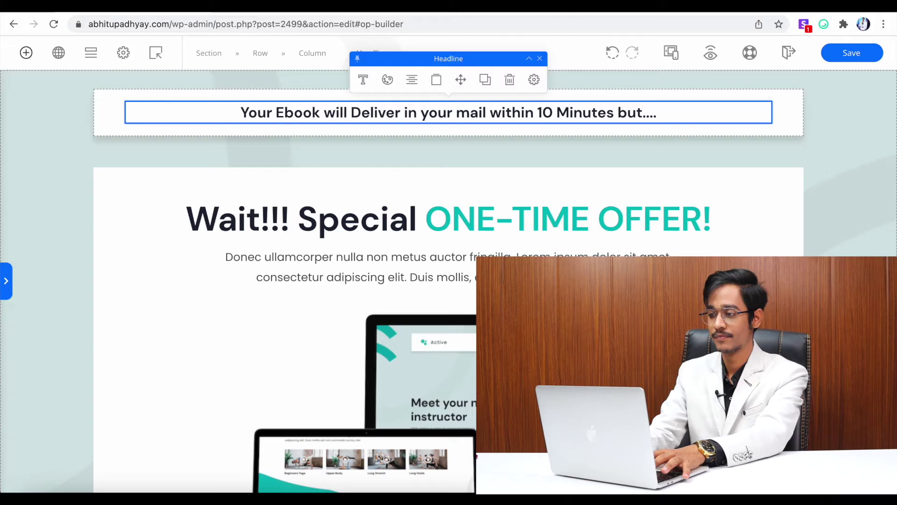
pyautogui.click(7, 209)
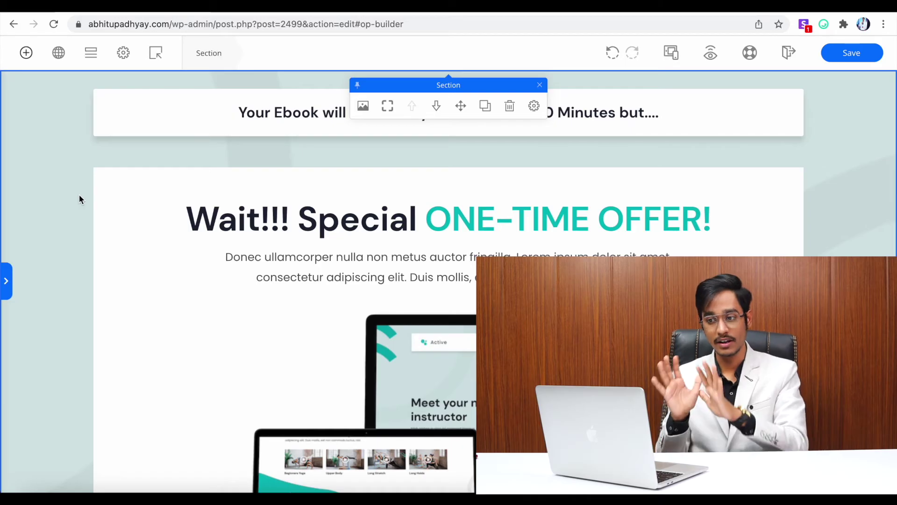
# Step: Set the price in the "Your Price Today" line below the benefit list to 299
pyautogui.scroll(-3, 79, 194)
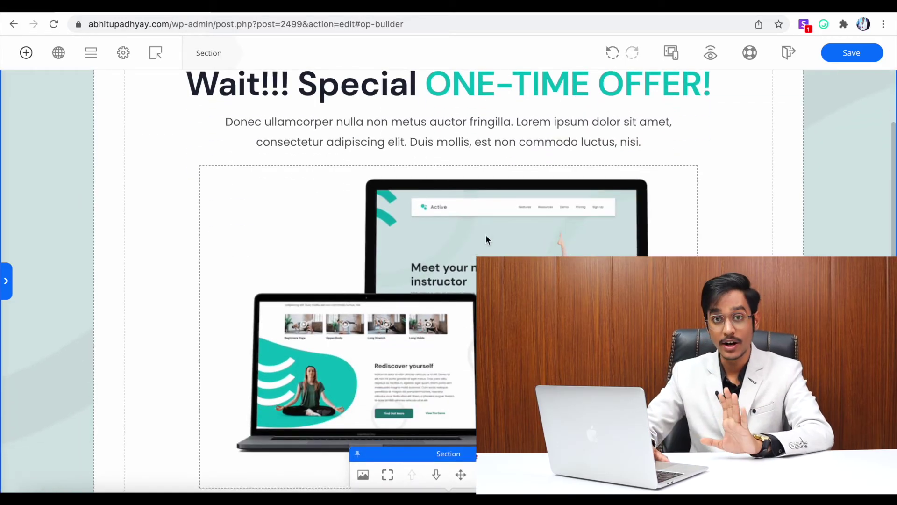
pyautogui.click(437, 247)
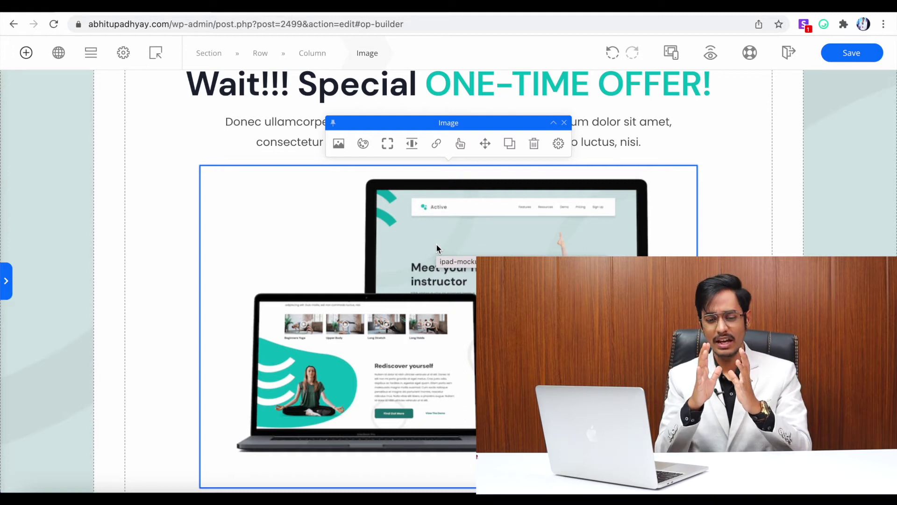
pyautogui.scroll(-7, 438, 247)
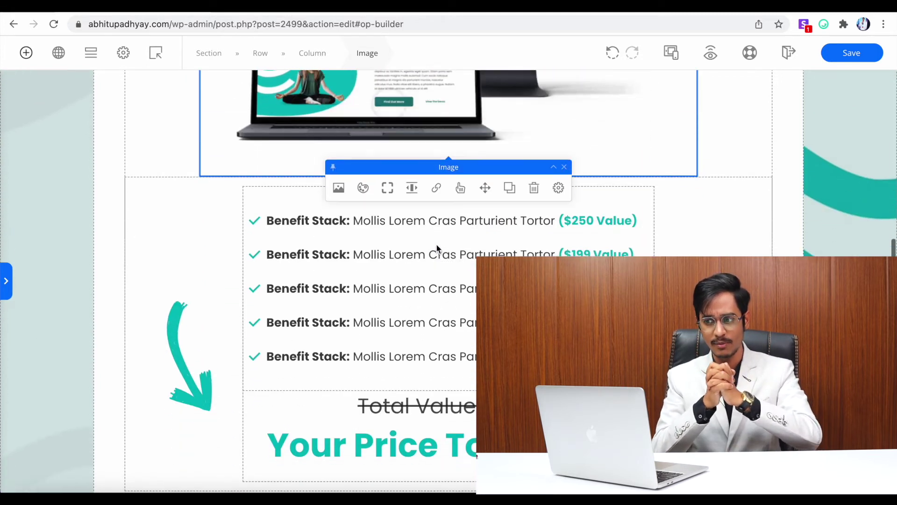
pyautogui.scroll(-3, 440, 358)
pyautogui.click(439, 327)
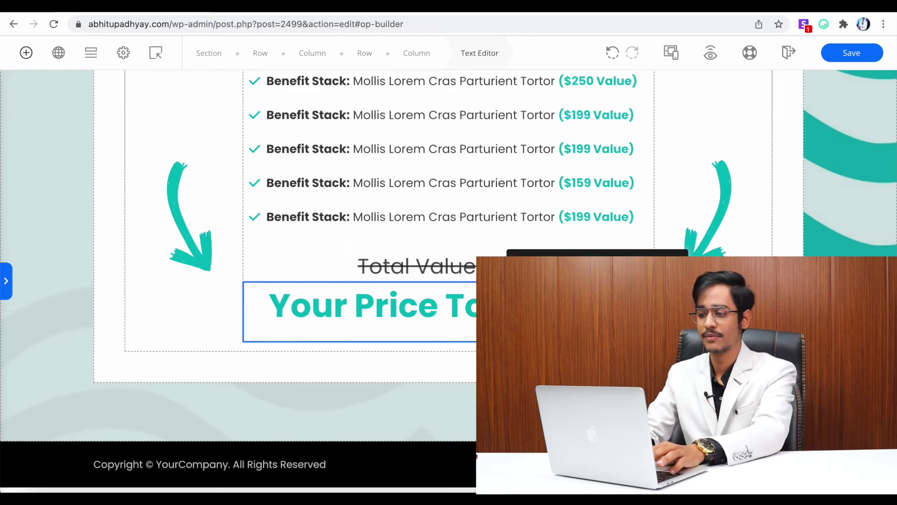
pyautogui.write('299')
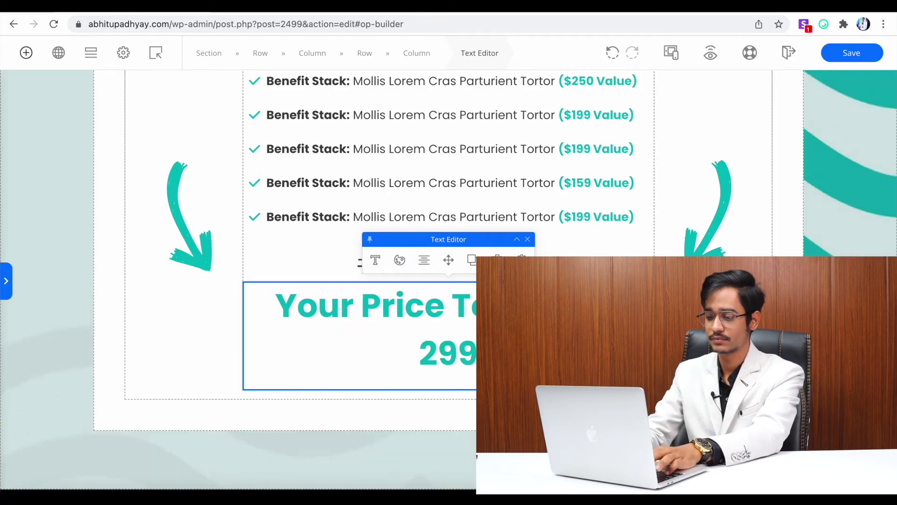
pyautogui.click(713, 327)
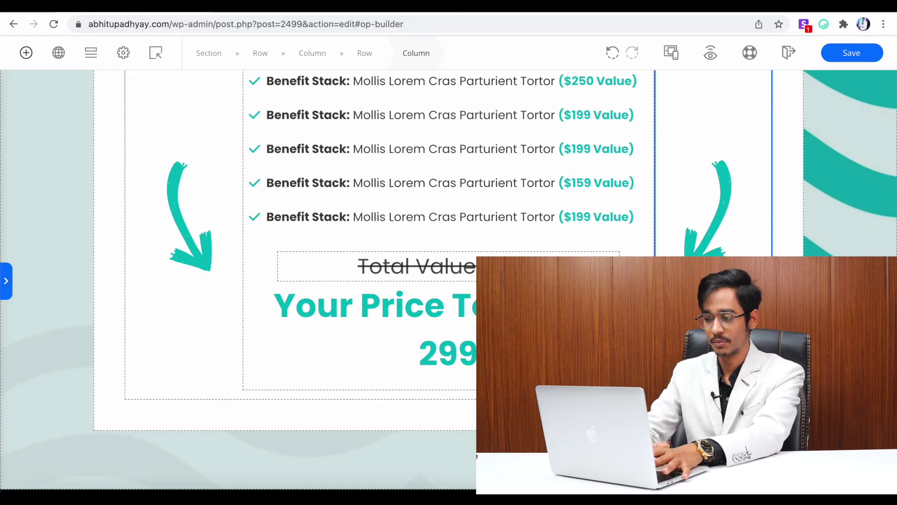
pyautogui.click(359, 327)
pyautogui.press('Escape')
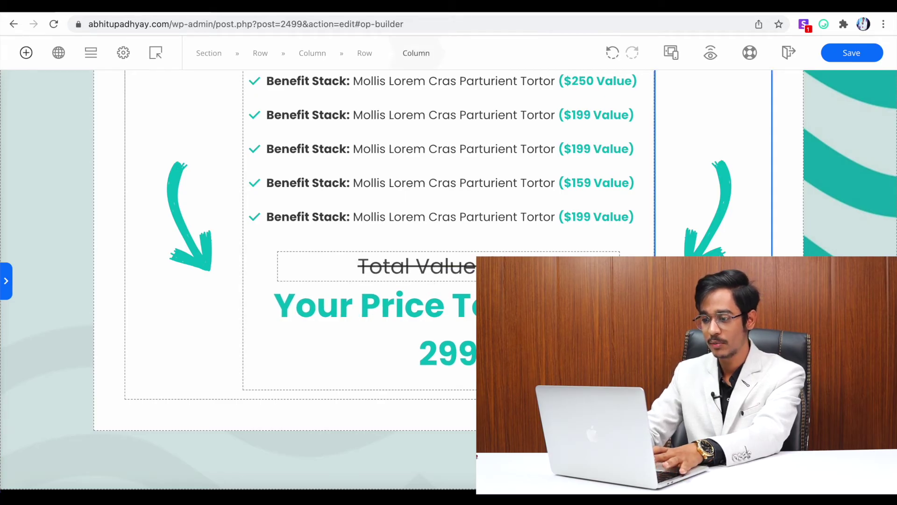
# Step: Inspect the editable text of the struck-through total value line and the first Benefit Stack bullet
pyautogui.click(374, 266)
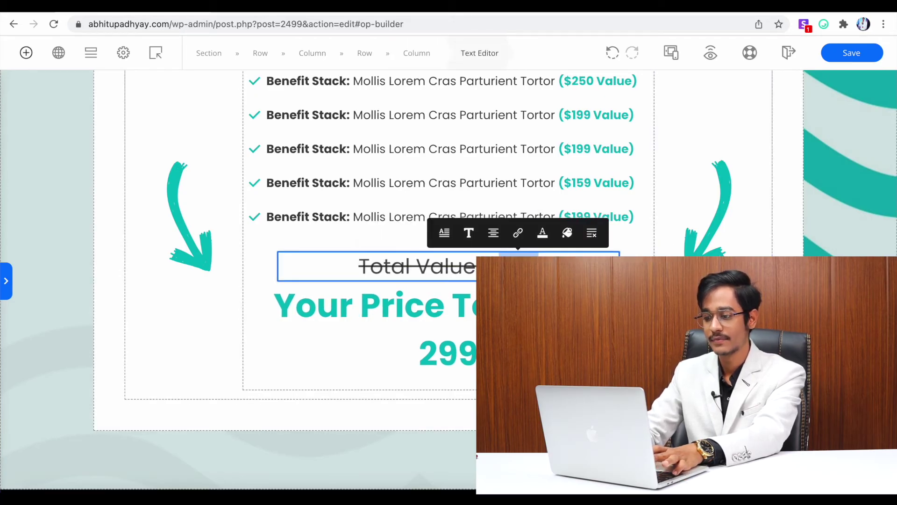
pyautogui.scroll(5, 549, 222)
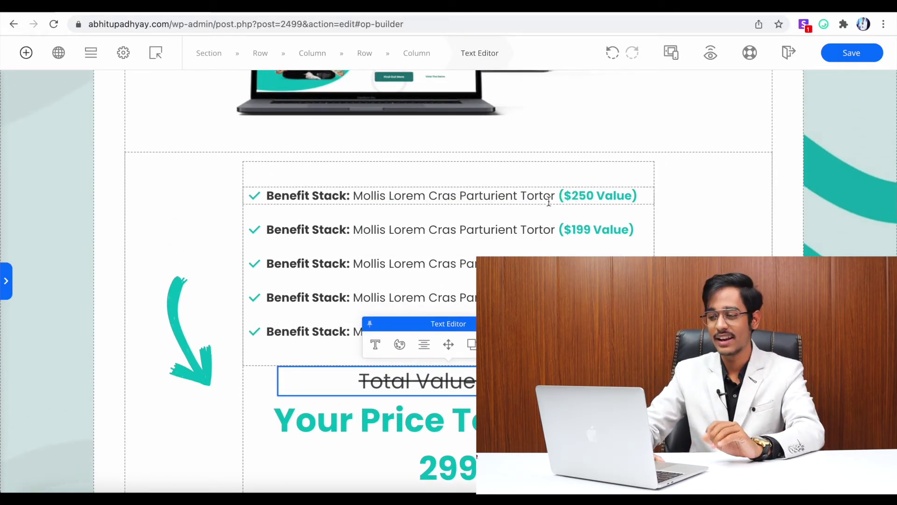
pyautogui.moveTo(550, 197); pyautogui.dragTo(491, 196)
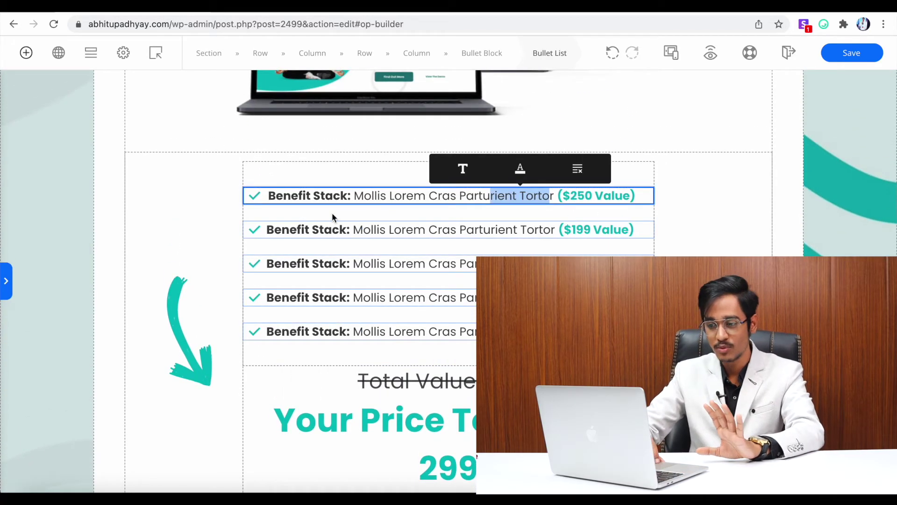
# Step: Replace the first Benefit Stack bullet's placeholder text with "Personal Branding Masterclass", keeping its value in parentheses
pyautogui.moveTo(271, 196); pyautogui.dragTo(552, 196)
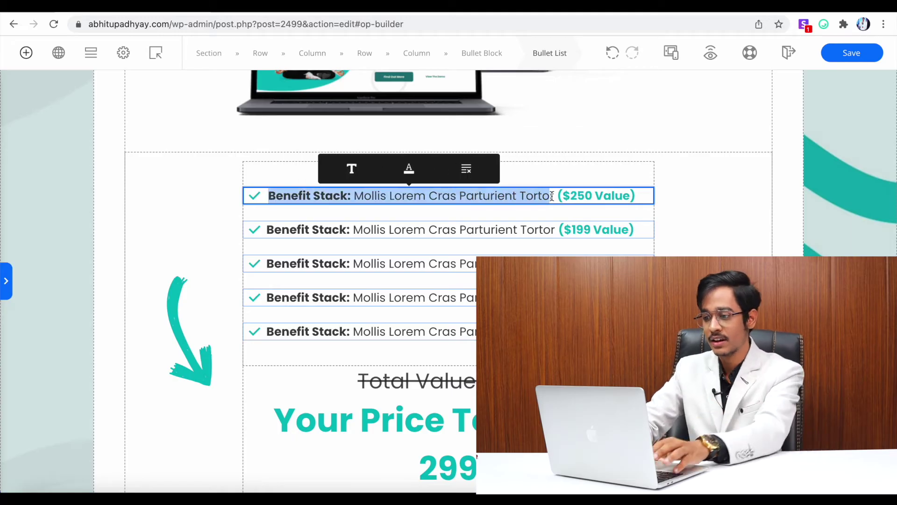
pyautogui.write('Personal')
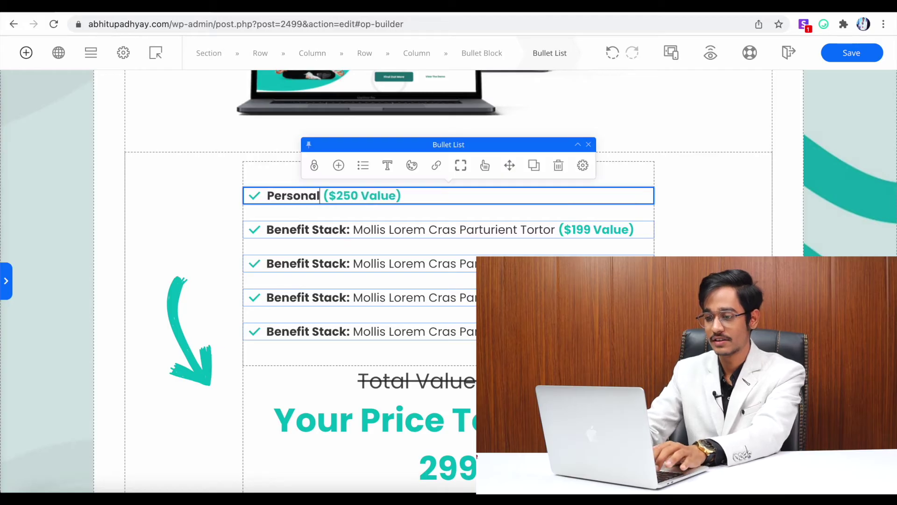
pyautogui.write(' Branding Mast')
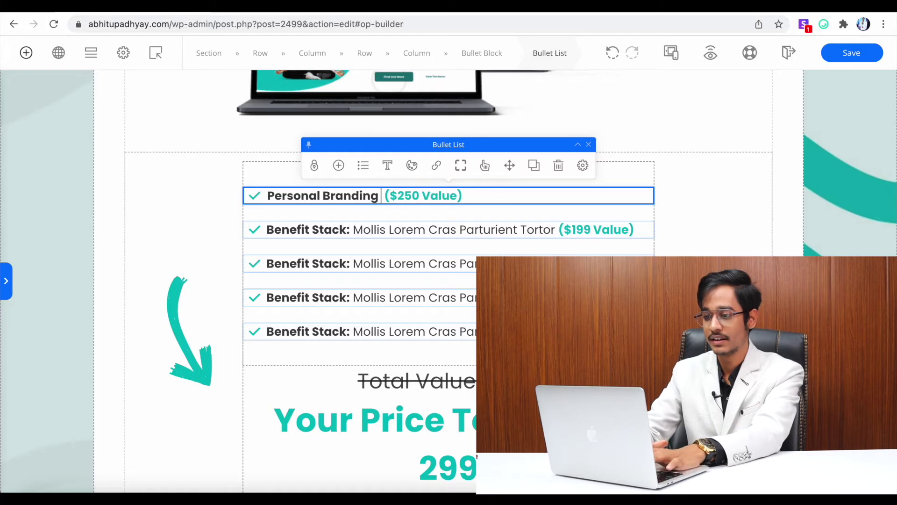
pyautogui.write('erclass')
# Step: Rewrite the other bullets as Copywriting Masterclass, Business Building Secrets, Money Making Secrets and Secrets of Funnel, and give all bullet values in Rs
pyautogui.click(407, 229)
pyautogui.moveTo(270, 227); pyautogui.dragTo(566, 239)
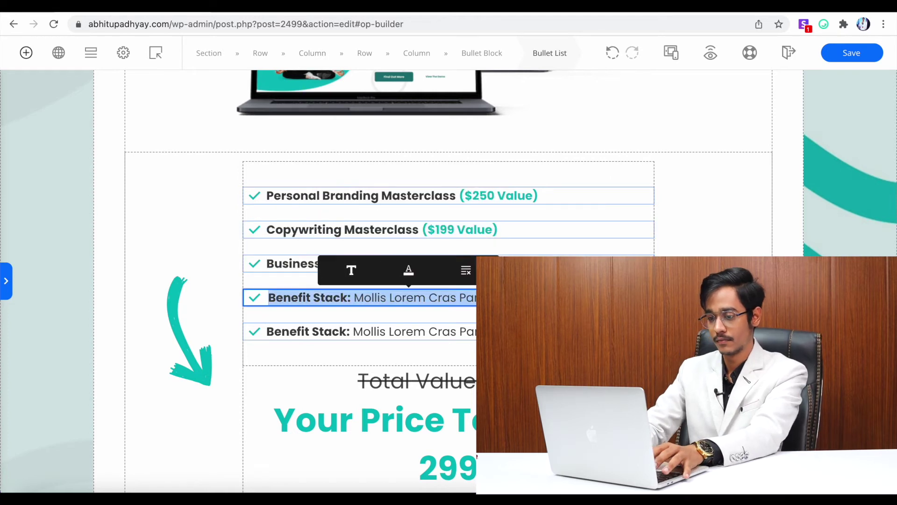
pyautogui.click(208, 358)
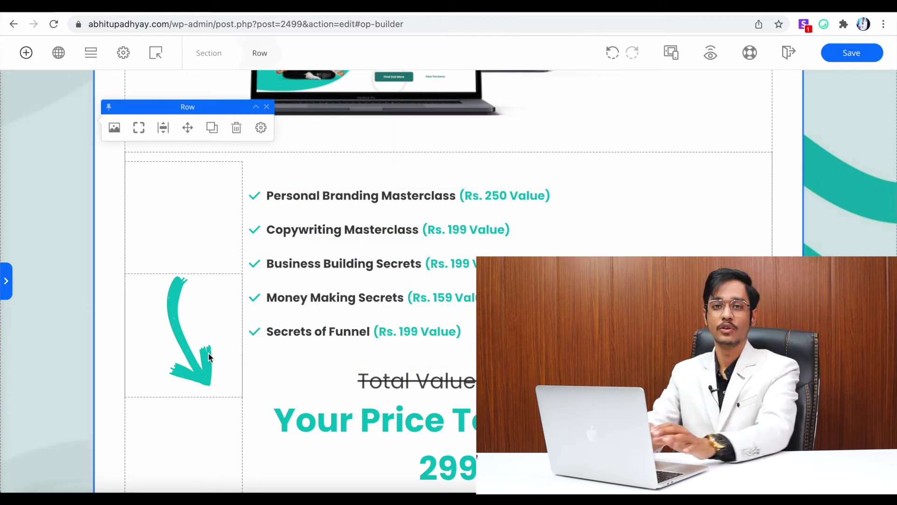
# Step: Set the amount in the struck-through total value line to Rs.999
pyautogui.click(374, 380)
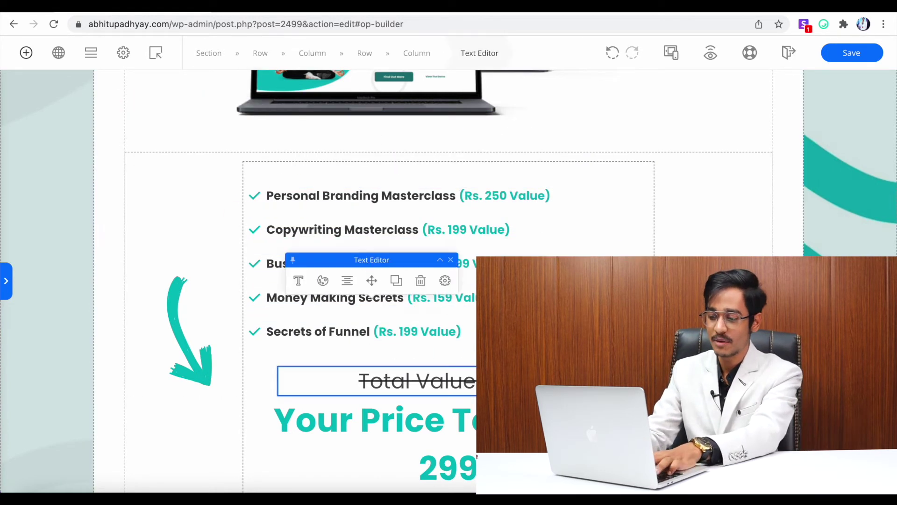
pyautogui.click(47, 220)
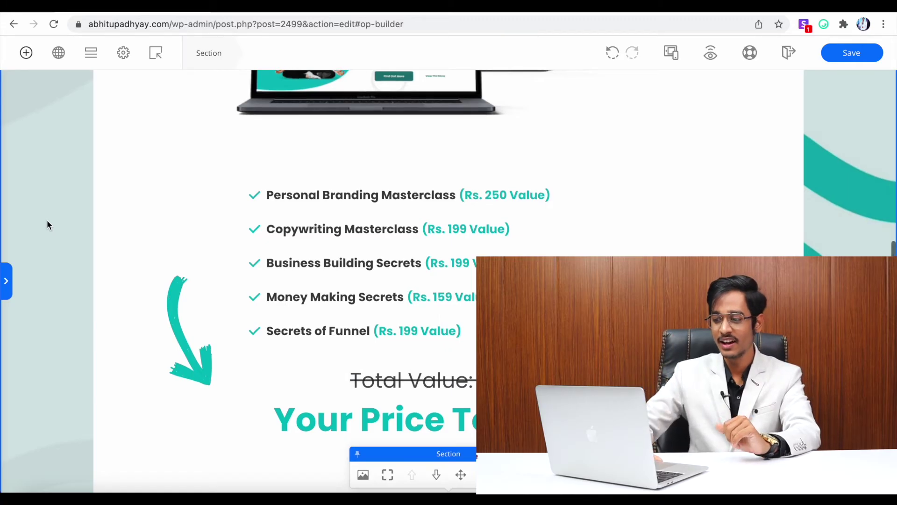
# Step: Find the Button element and add it below the "Your Price Today" line
pyautogui.scroll(-3, 47, 222)
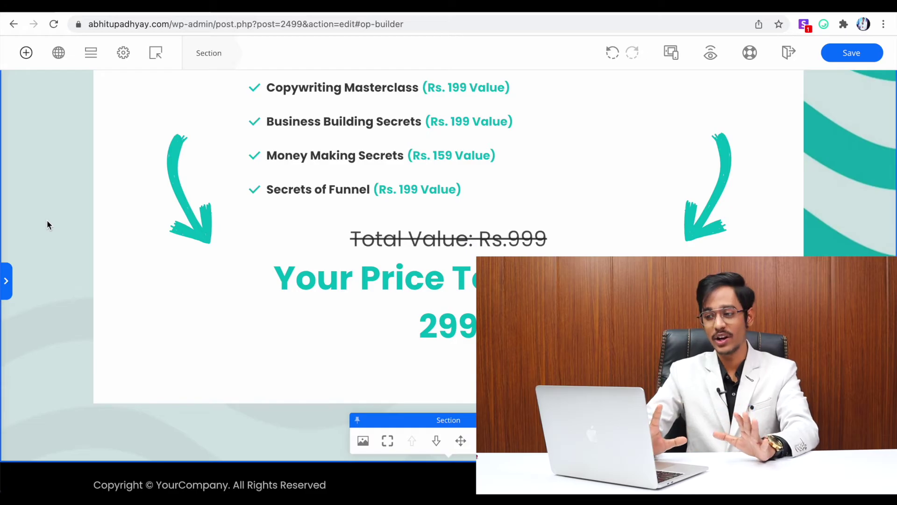
pyautogui.scroll(-3, 47, 221)
pyautogui.scroll(6, 47, 222)
pyautogui.scroll(5, 47, 220)
pyautogui.scroll(-6, 47, 220)
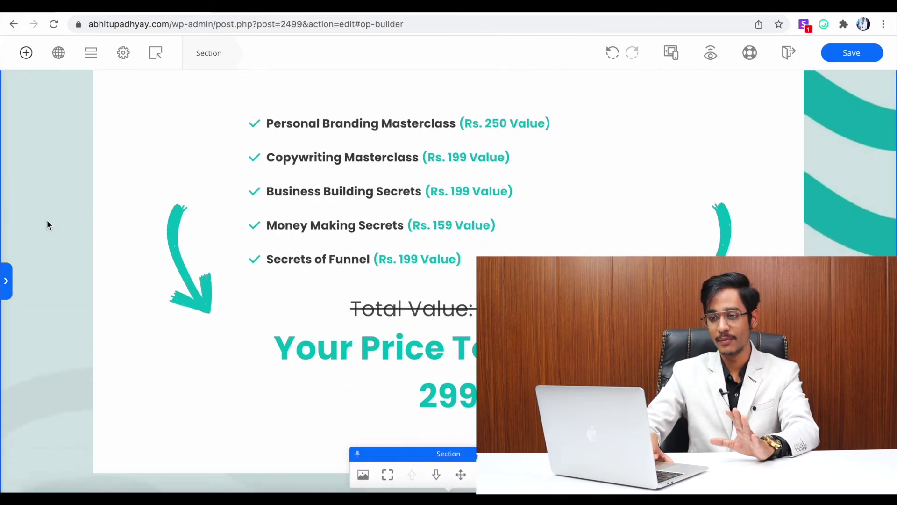
pyautogui.click(26, 53)
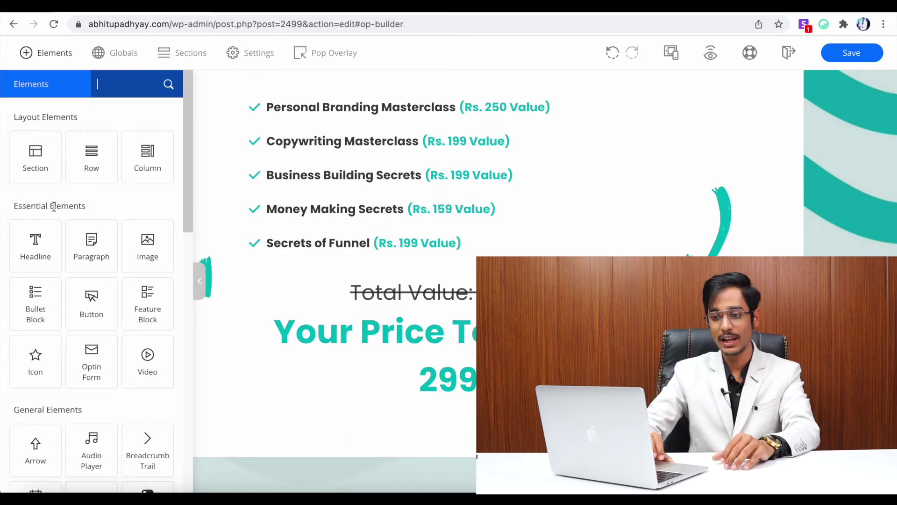
pyautogui.scroll(-6, 74, 296)
pyautogui.scroll(6, 74, 299)
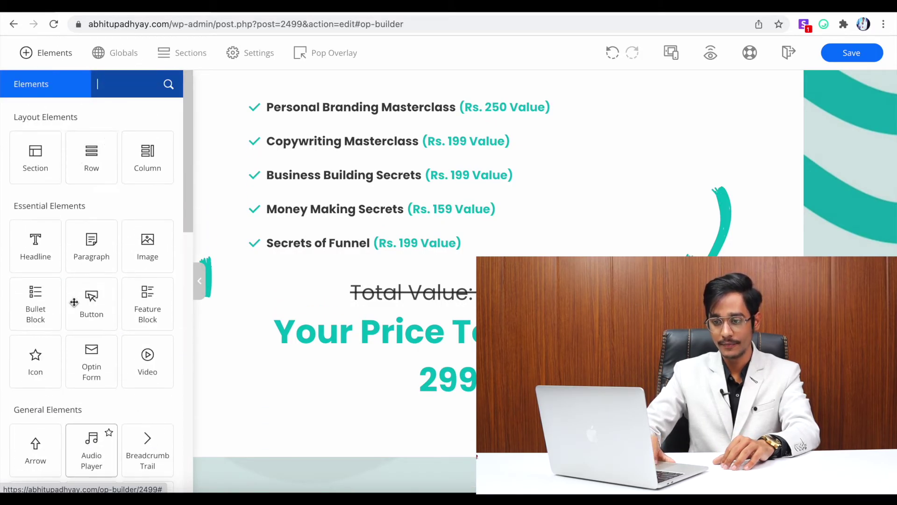
pyautogui.write('butt')
pyautogui.moveTo(111, 162); pyautogui.dragTo(403, 374)
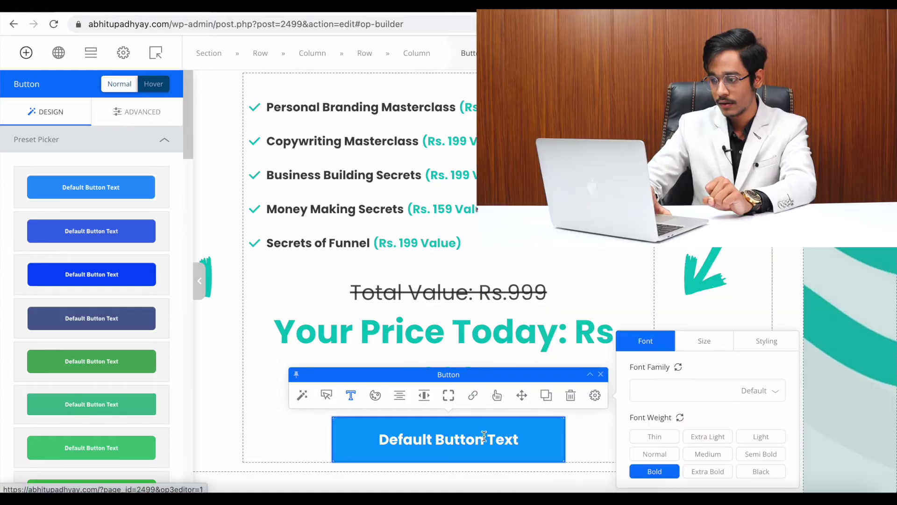
# Step: Replace the new button's default label with "Get this One-Time Offer"
pyautogui.doubleClick(484, 436)
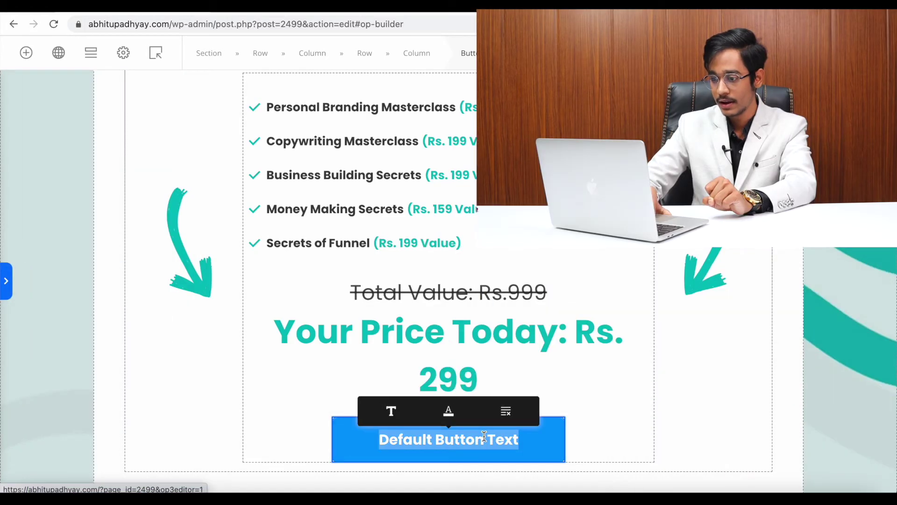
pyautogui.write('Get this One-Time Offer')
pyautogui.click(753, 357)
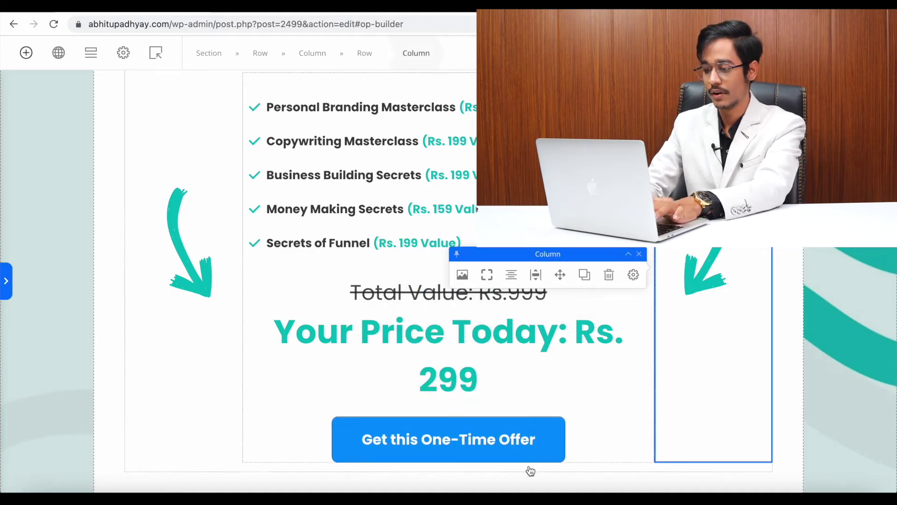
# Step: Change the offer button's background colour to green #00a78d
pyautogui.click(511, 459)
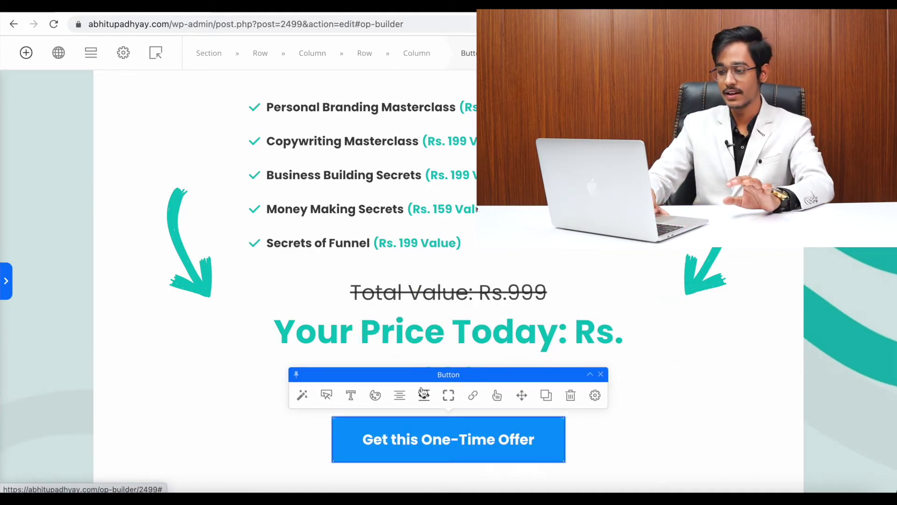
pyautogui.scroll(-5, 480, 273)
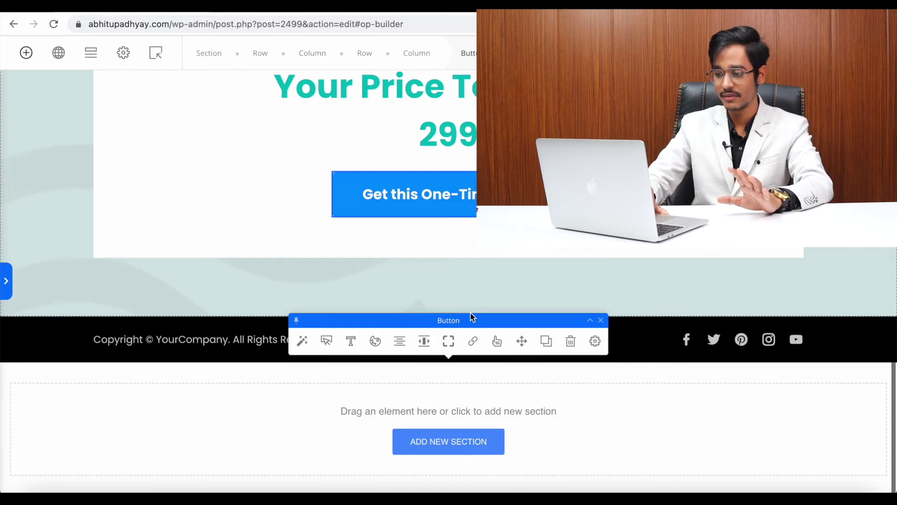
pyautogui.scroll(2, 472, 310)
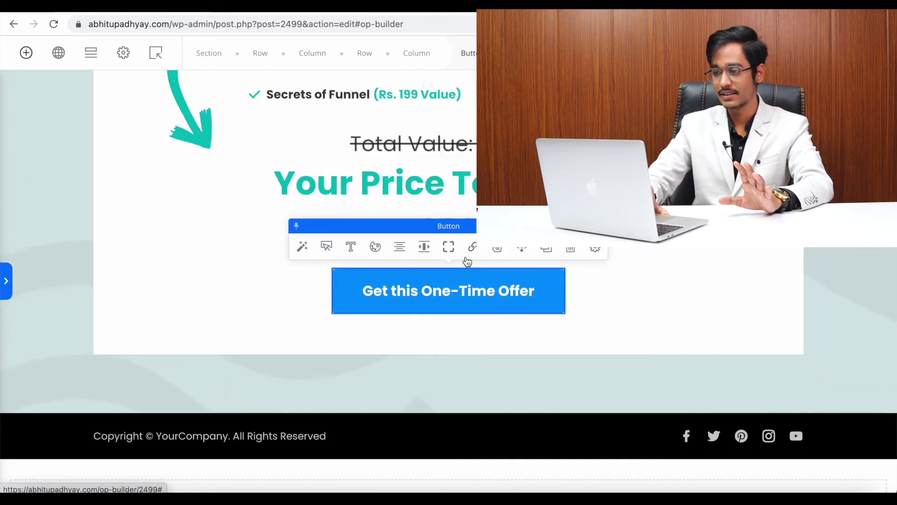
pyautogui.click(375, 248)
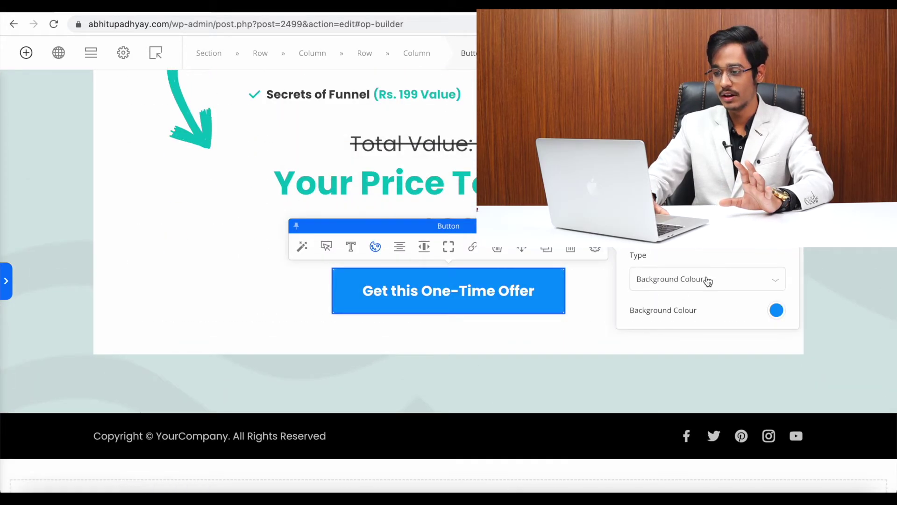
pyautogui.click(776, 310)
pyautogui.click(699, 306)
pyautogui.click(614, 334)
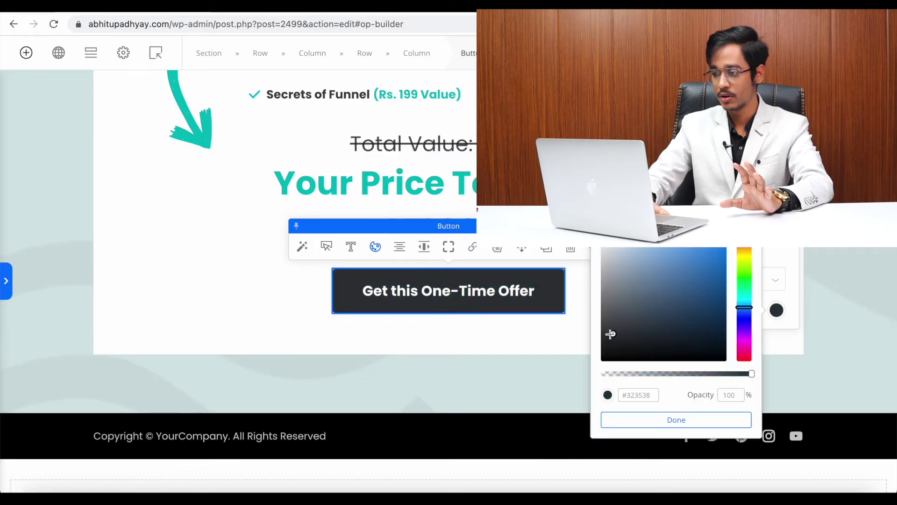
pyautogui.click(704, 248)
pyautogui.moveTo(747, 270)
pyautogui.mouseDown()
pyautogui.moveTo(744, 295)
pyautogui.moveTo(707, 280)
pyautogui.moveTo(723, 284)
pyautogui.mouseUp()
pyautogui.moveTo(725, 287)
pyautogui.mouseDown()
pyautogui.moveTo(724, 268)
pyautogui.moveTo(730, 278)
pyautogui.mouseUp()
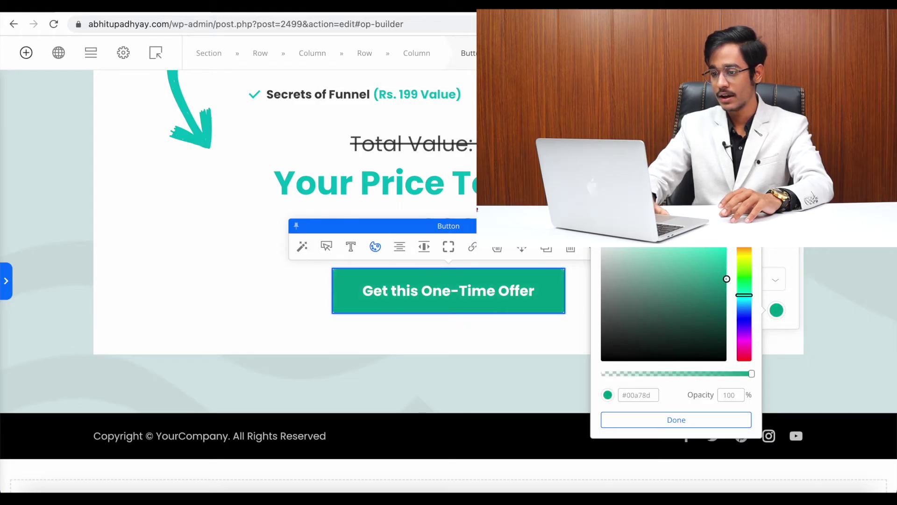
pyautogui.click(683, 419)
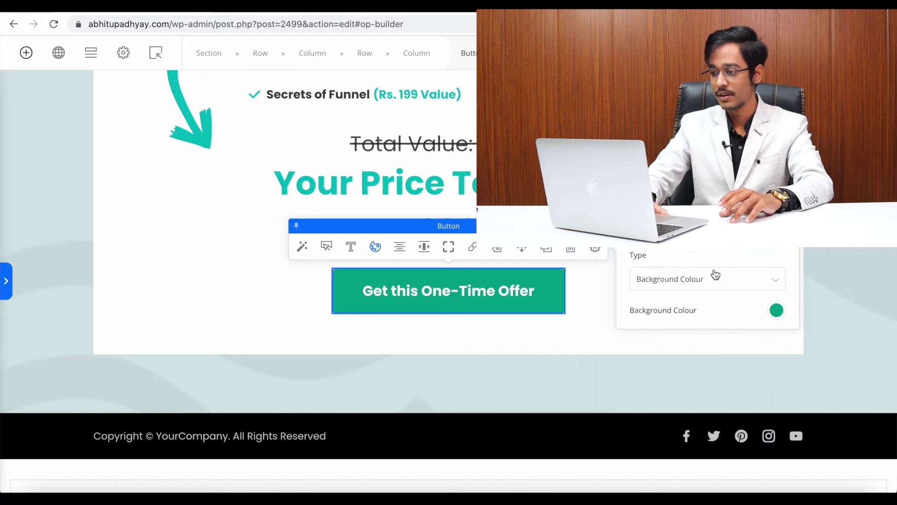
# Step: Set the offer button's text colour to off-white #fffbfb and deselect the button
pyautogui.click(776, 310)
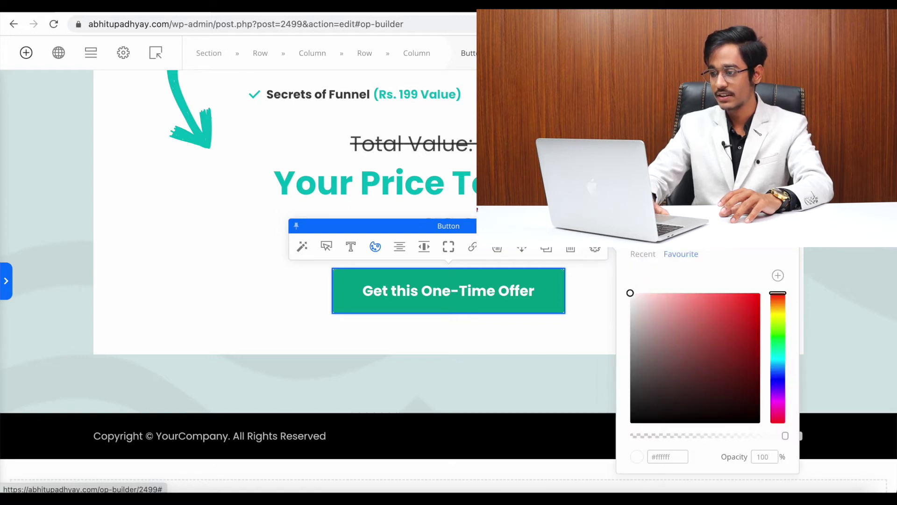
pyautogui.moveTo(678, 316); pyautogui.dragTo(632, 293)
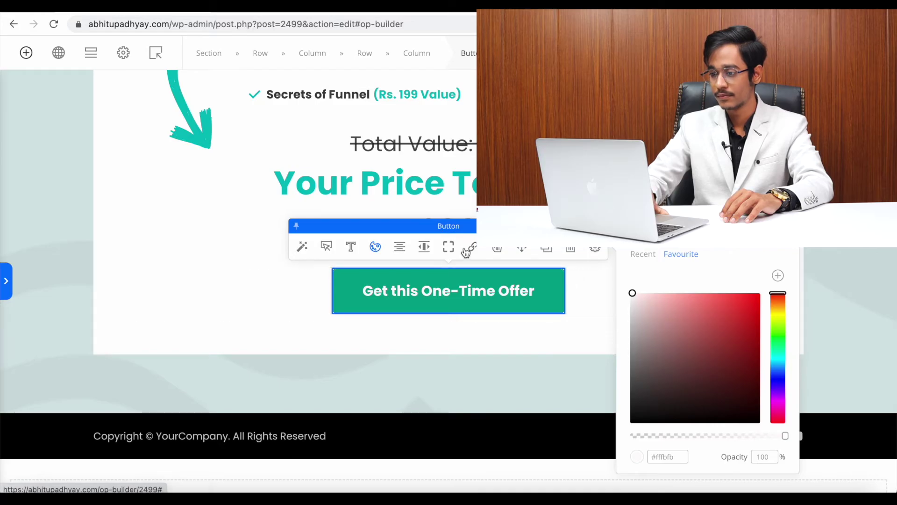
pyautogui.click(426, 338)
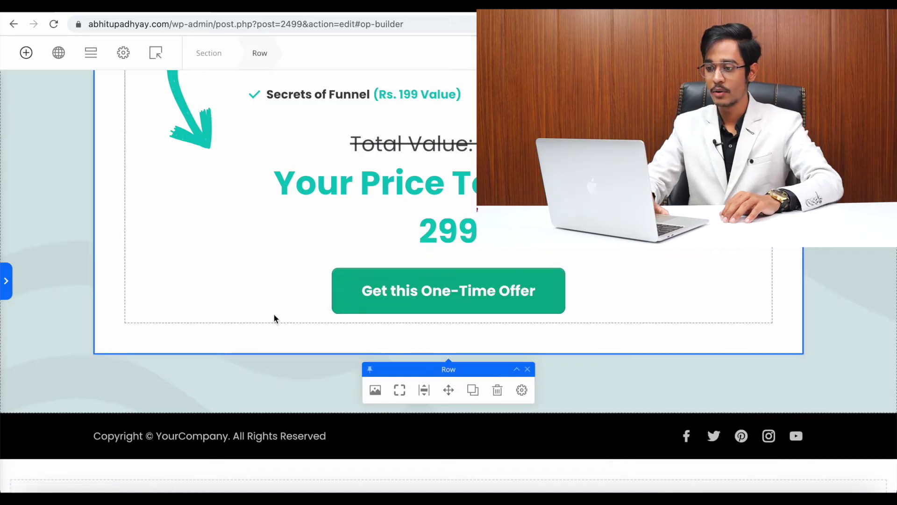
# Step: Review the complete one-time offer page, from the header headline through the bullet list to the button
pyautogui.click(42, 290)
pyautogui.scroll(2, 42, 290)
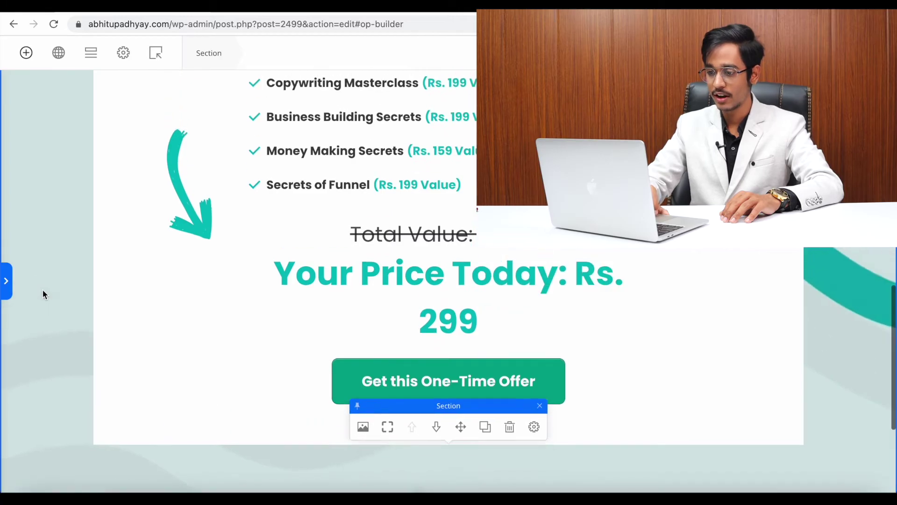
pyautogui.scroll(5, 43, 290)
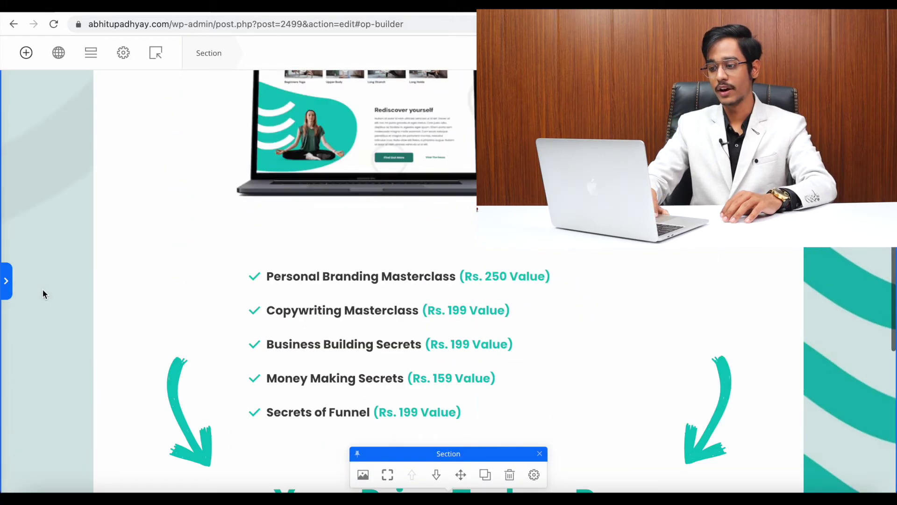
pyautogui.scroll(-4, 43, 290)
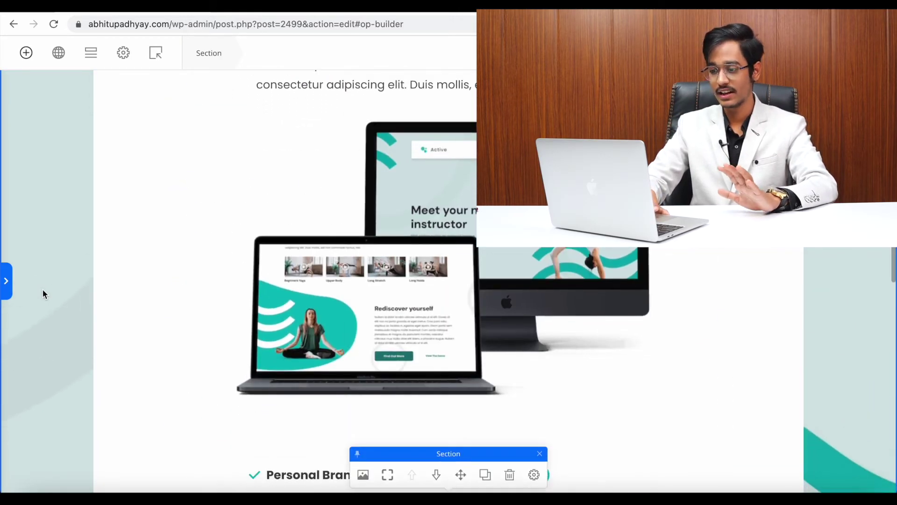
pyautogui.scroll(4, 43, 290)
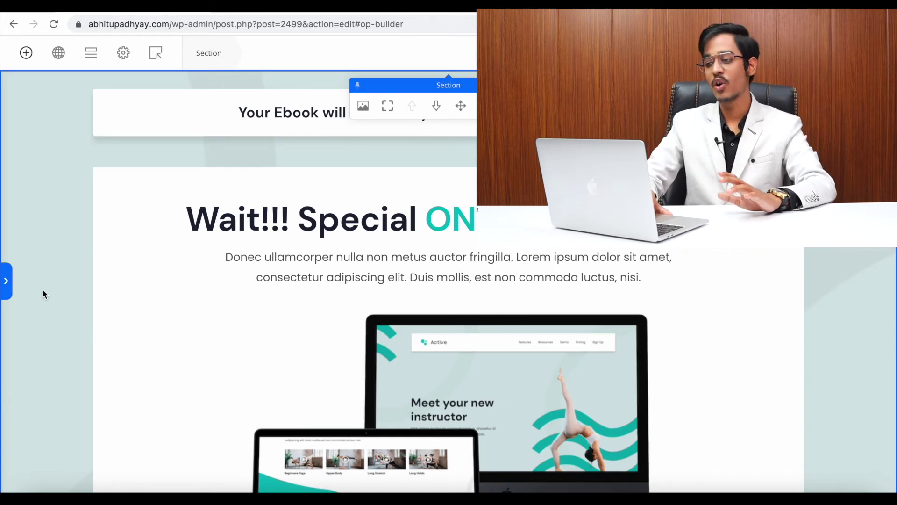
pyautogui.scroll(-5, 43, 290)
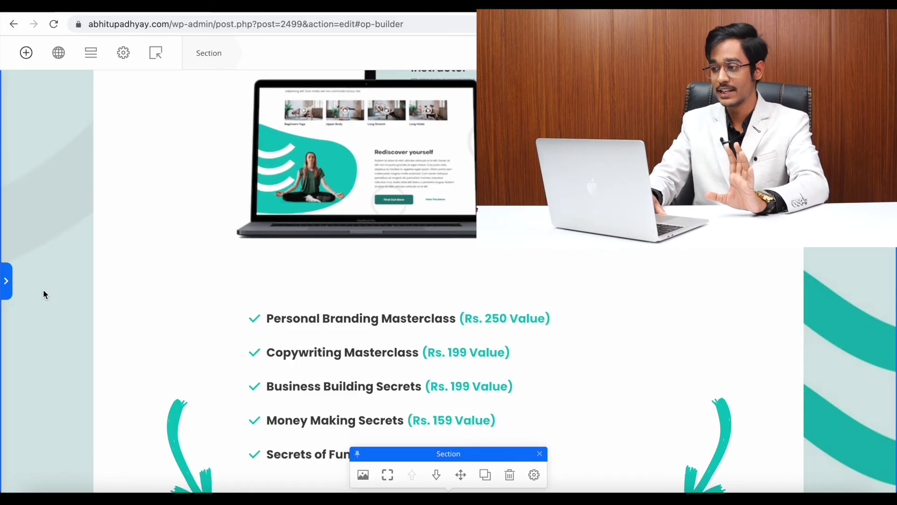
pyautogui.scroll(-10, 54, 327)
pyautogui.scroll(15, 103, 309)
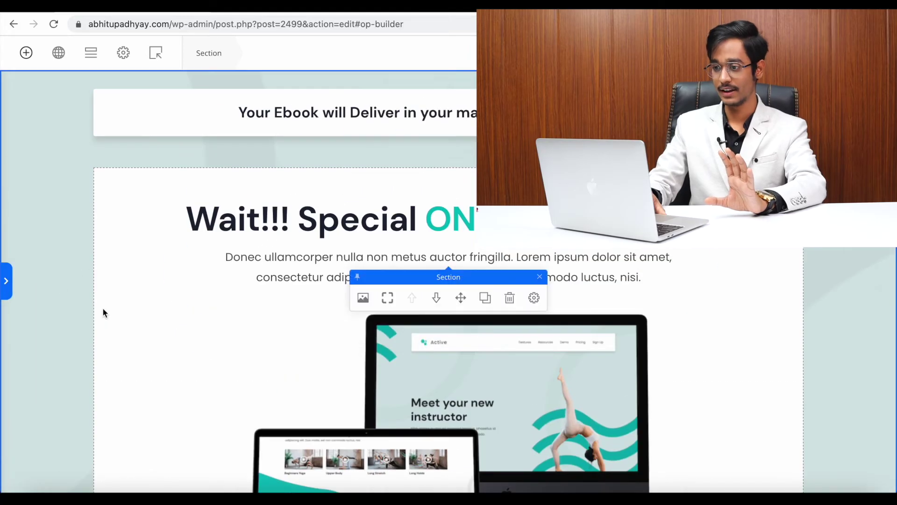
pyautogui.scroll(-6, 55, 329)
pyautogui.scroll(6, 55, 329)
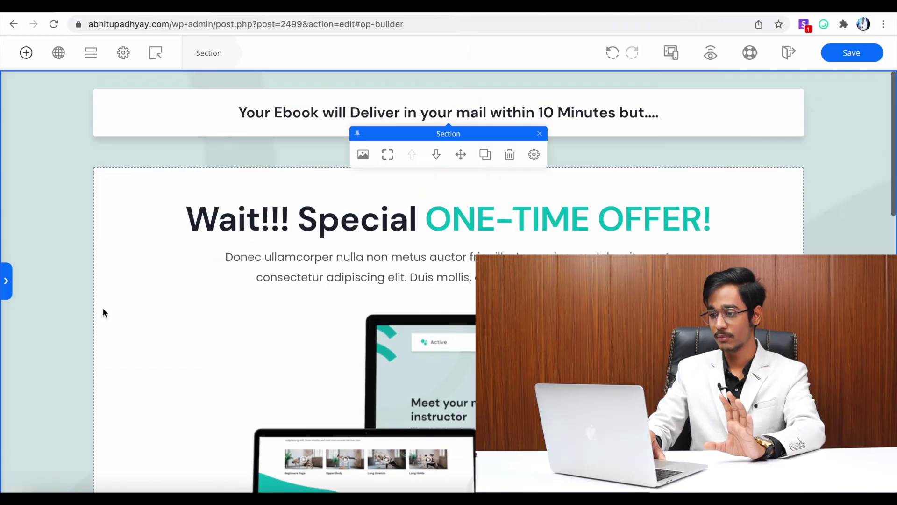
# Step: Save the design, exit the builder to the WordPress page editor and publish the Thankyoupage page
pyautogui.click(852, 53)
pyautogui.click(801, 56)
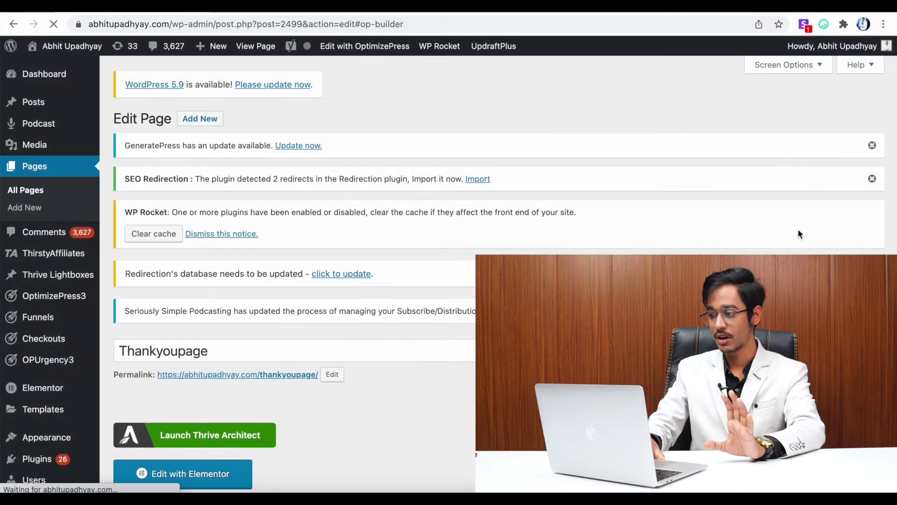
pyautogui.scroll(-2, 378, 320)
pyautogui.scroll(-5, 402, 234)
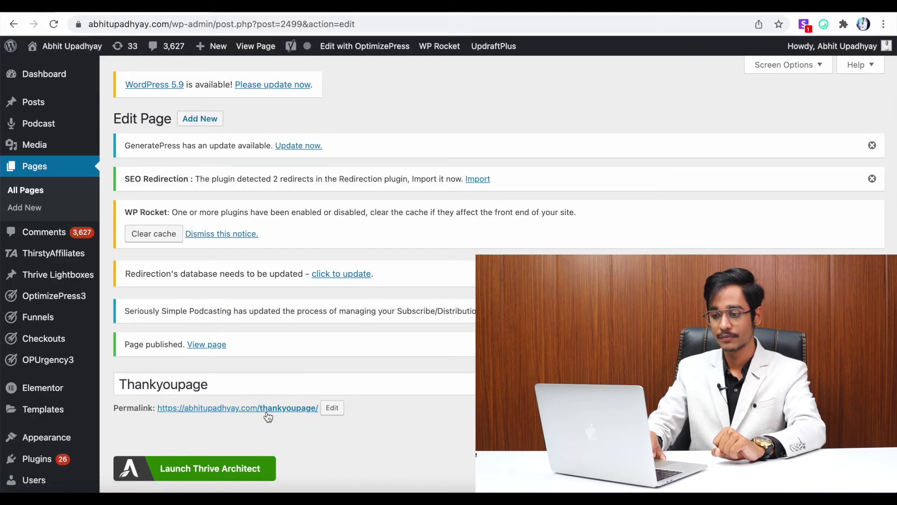
# Step: Open the published thank-you page from its permalink in a new browser tab and view it
pyautogui.rightClick(267, 412)
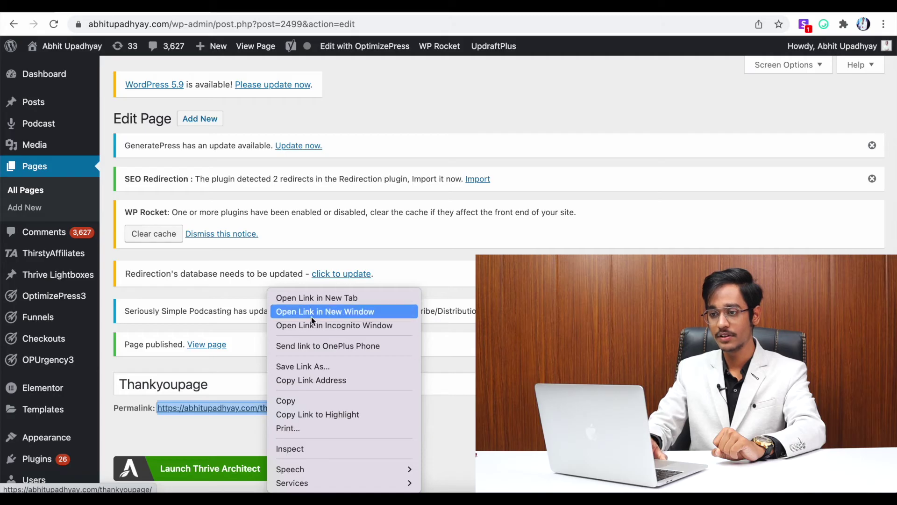
pyautogui.click(305, 301)
pyautogui.click(271, 13)
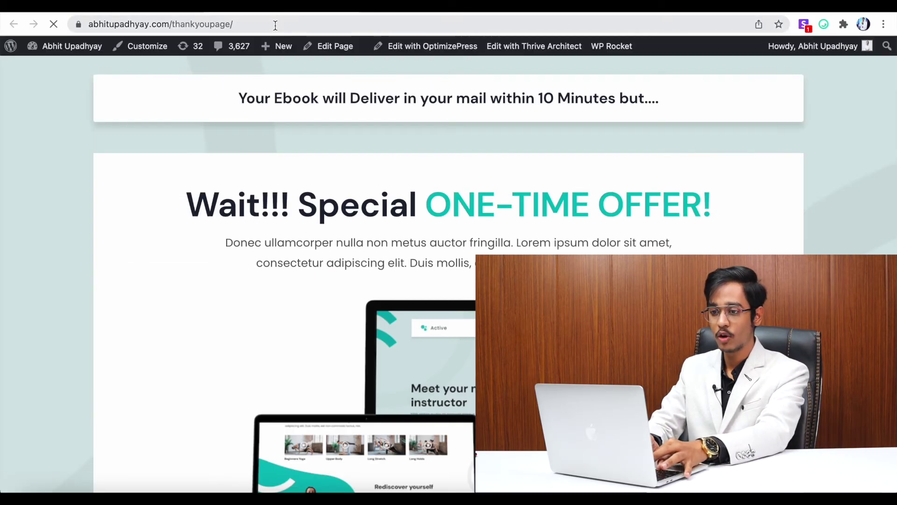
# Step: Copy the published thank-you page's URL and close its browser tab
pyautogui.click(275, 27)
pyautogui.hotkey('ctrl', 'c')
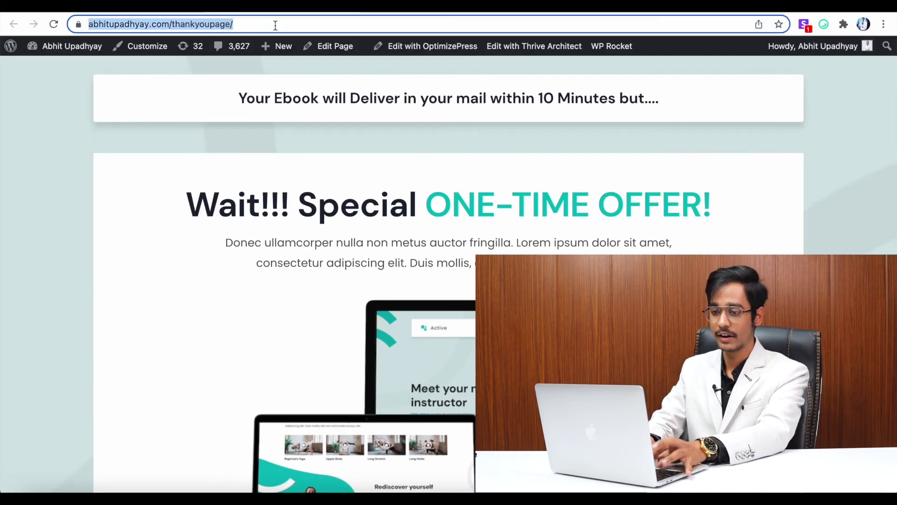
pyautogui.hotkey('ctrl', 'w')
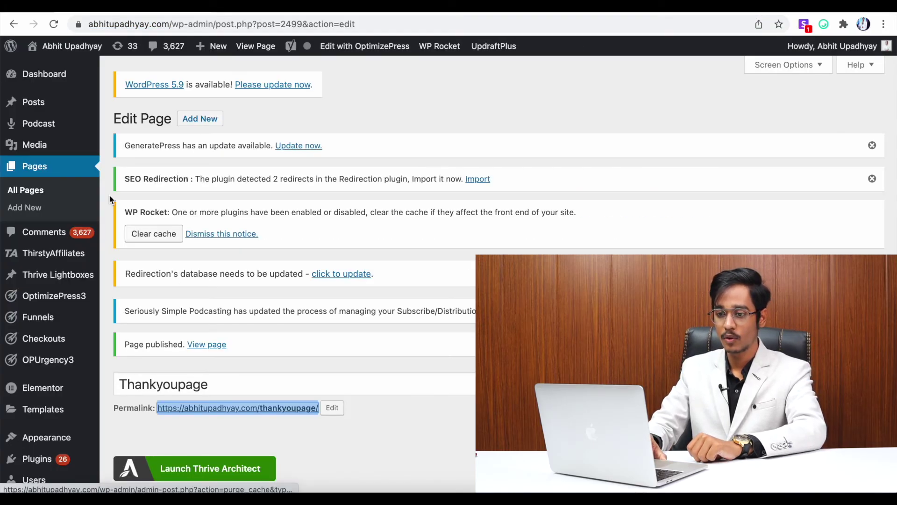
# Step: Preview the draft ebook page from the list of all pages and open it in the OptimizePress builder
pyautogui.click(37, 191)
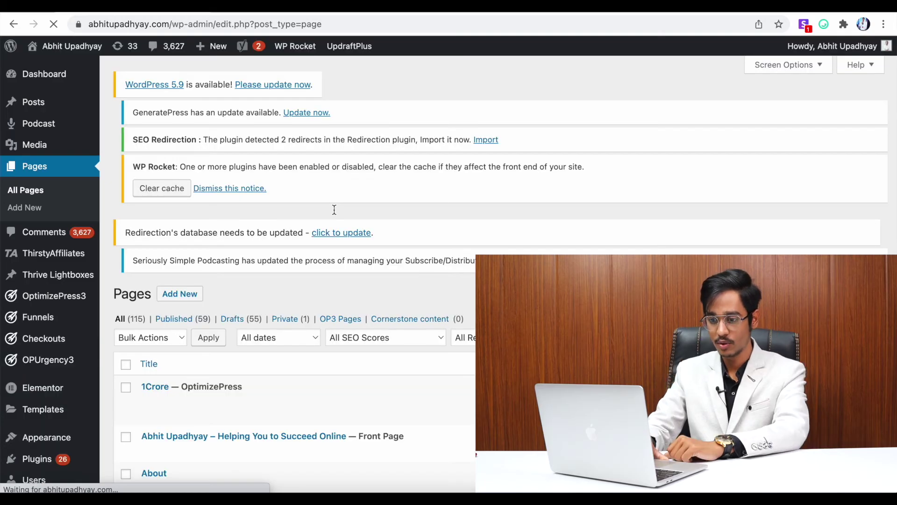
pyautogui.scroll(-4, 334, 210)
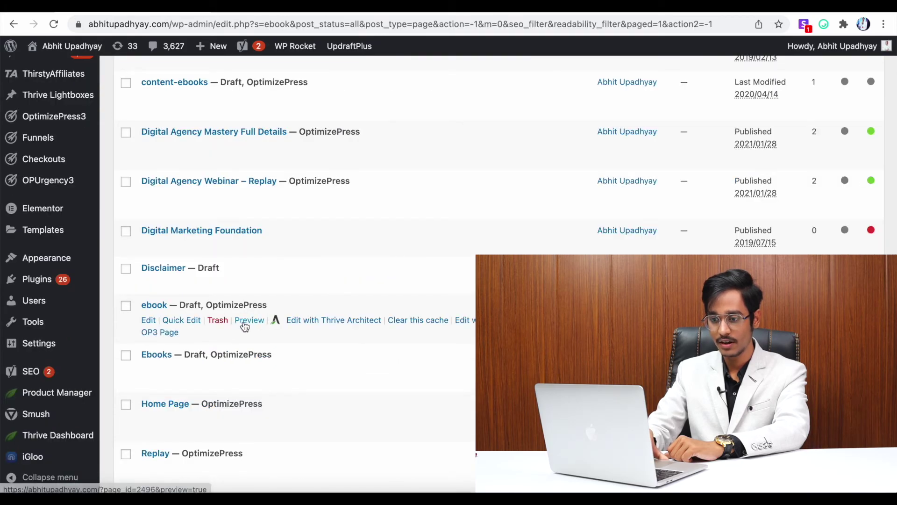
pyautogui.click(246, 322)
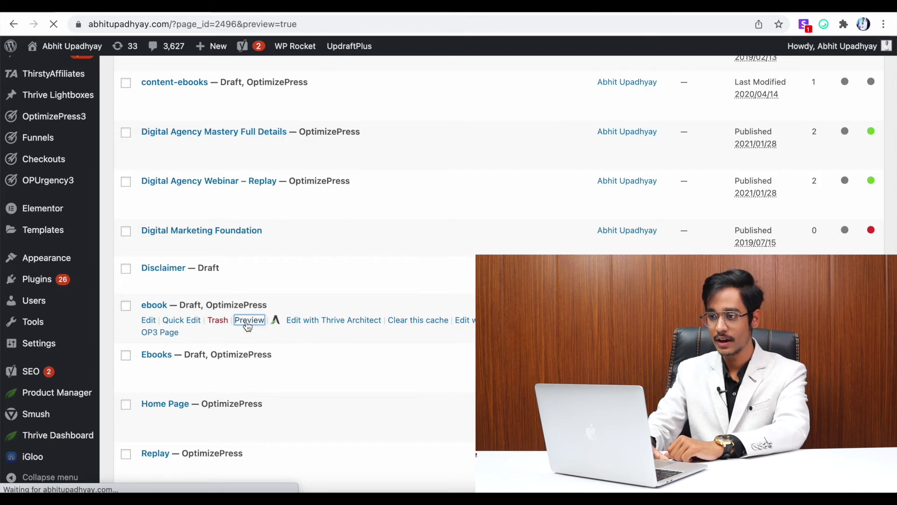
pyautogui.scroll(-3, 464, 309)
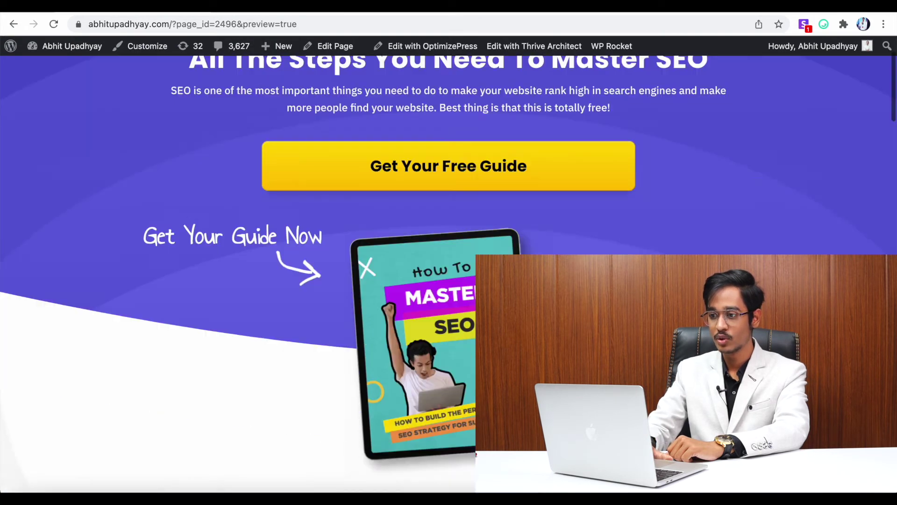
pyautogui.scroll(4, 464, 309)
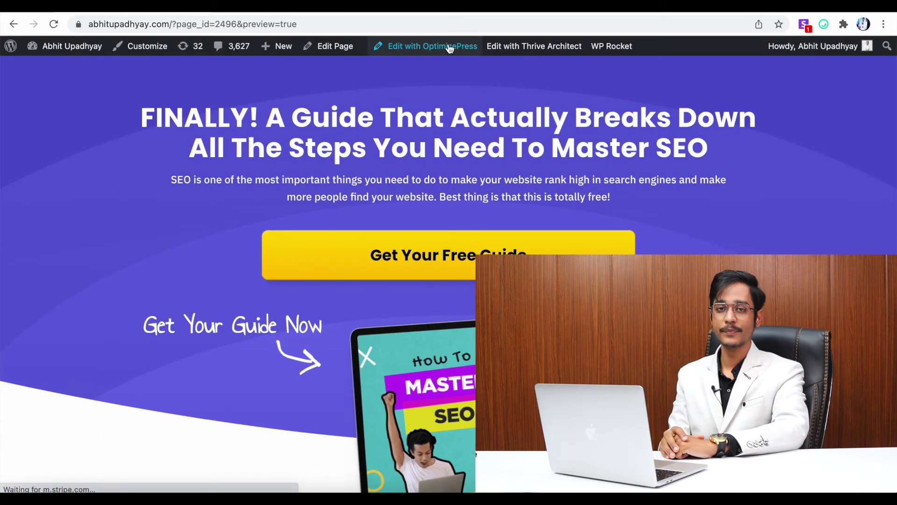
pyautogui.click(450, 46)
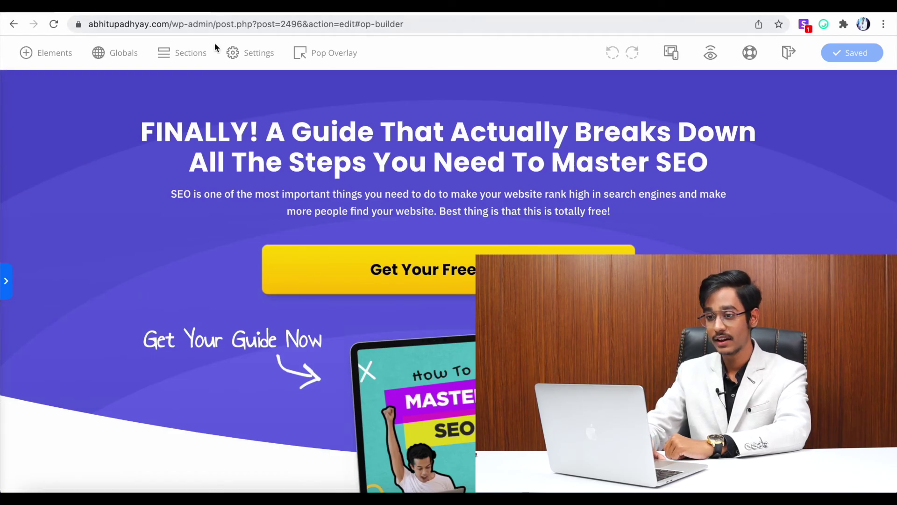
# Step: Open the signup overlay's opt-in form integration, keep ConvertKit as the provider and continue through the wizard to the post action
pyautogui.click(304, 55)
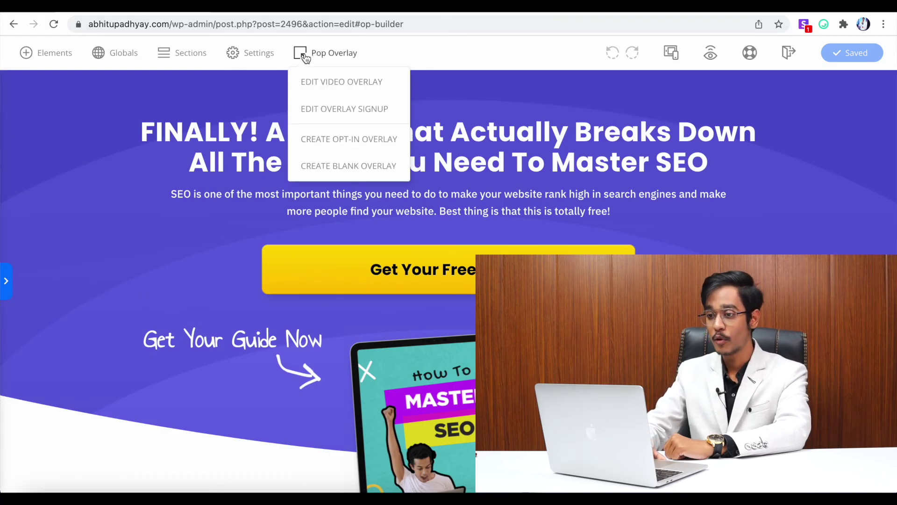
pyautogui.click(332, 110)
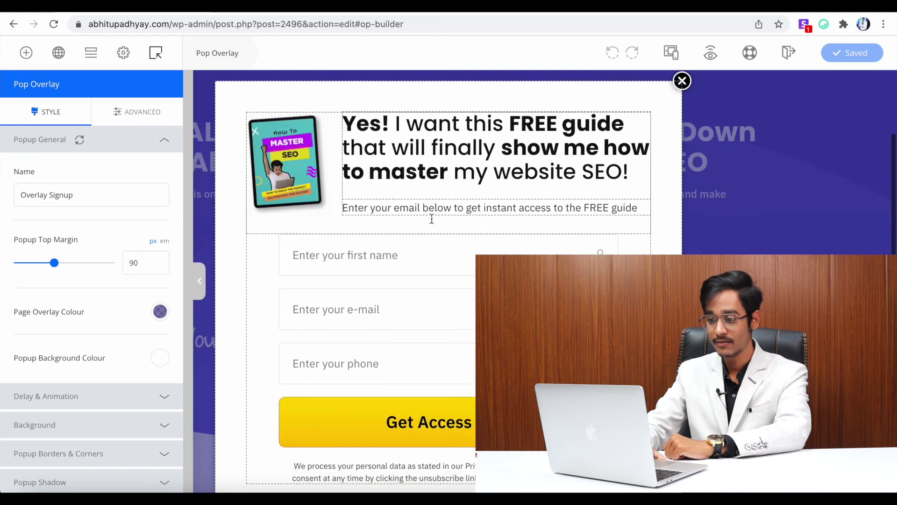
pyautogui.click(270, 244)
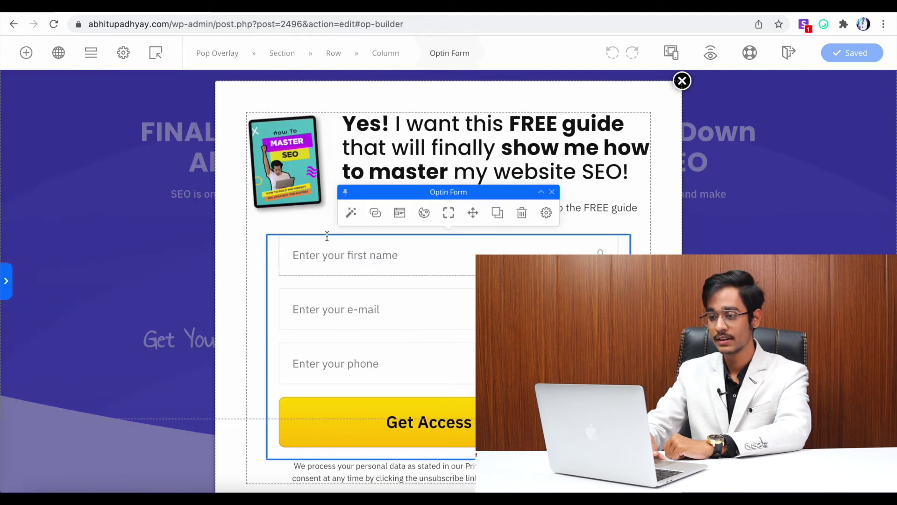
pyautogui.click(376, 214)
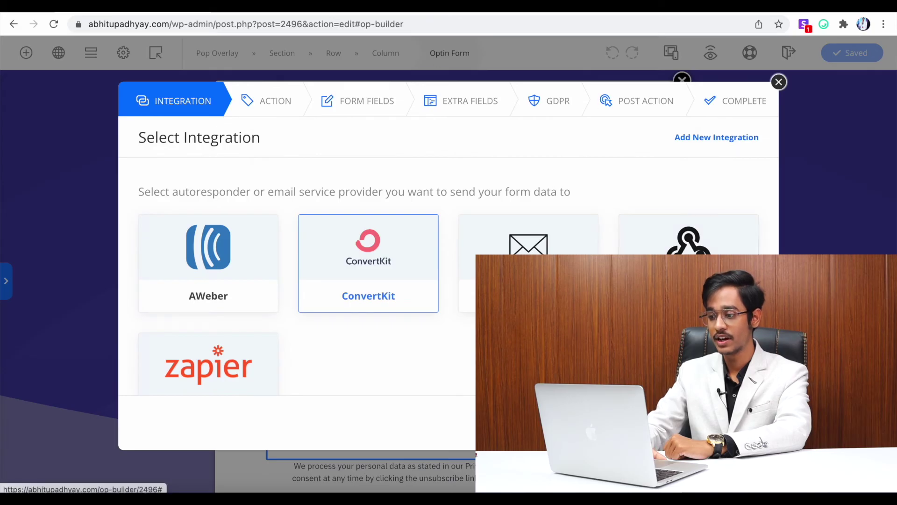
pyautogui.click(742, 422)
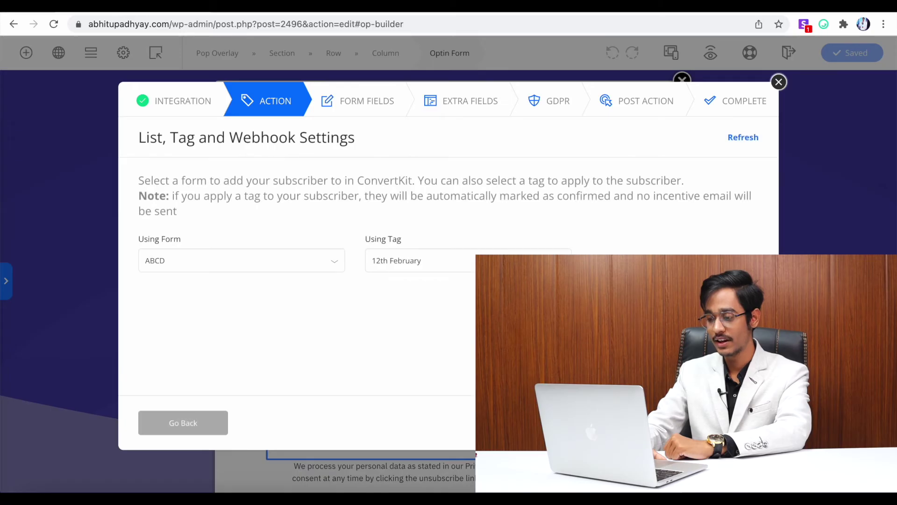
pyautogui.click(180, 422)
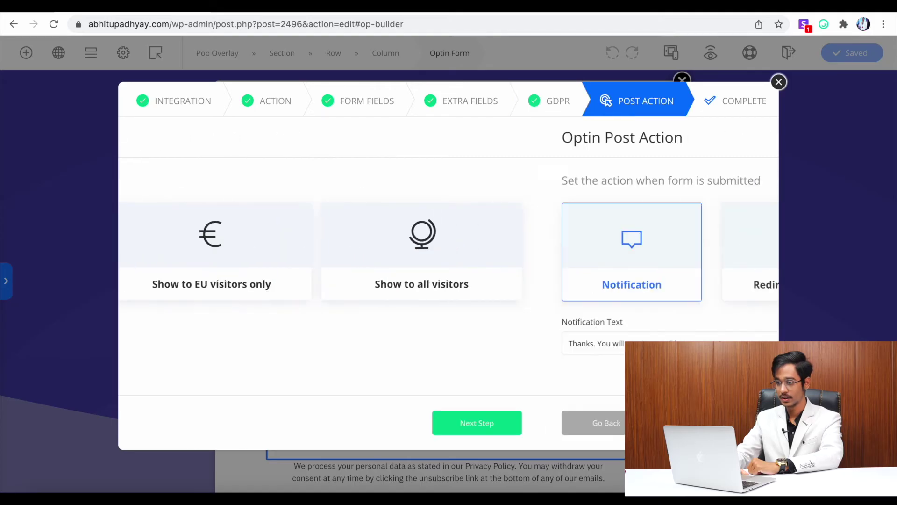
# Step: Set the opt-in form's post action to Redirect to URL with the copied thank-you page address and complete the integration setup
pyautogui.click(380, 276)
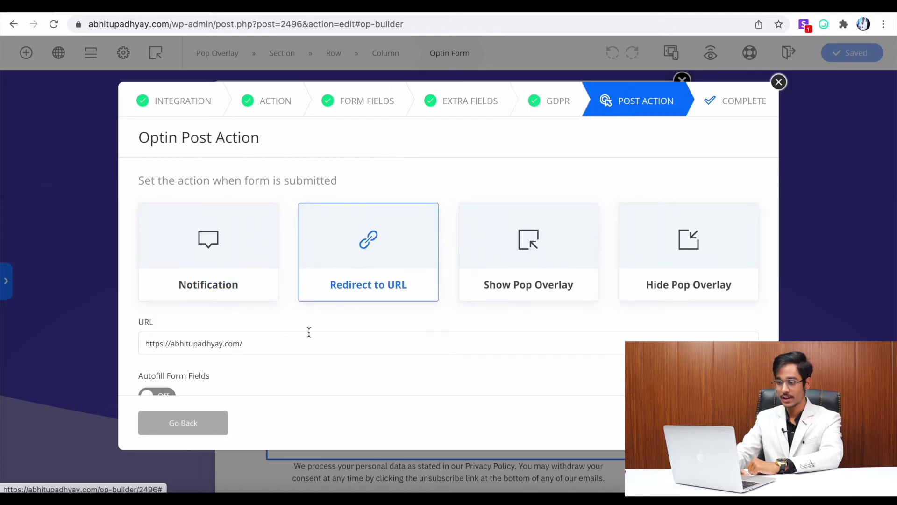
pyautogui.hotkey('ctrl', 'a')
pyautogui.hotkey('ctrl', 'v')
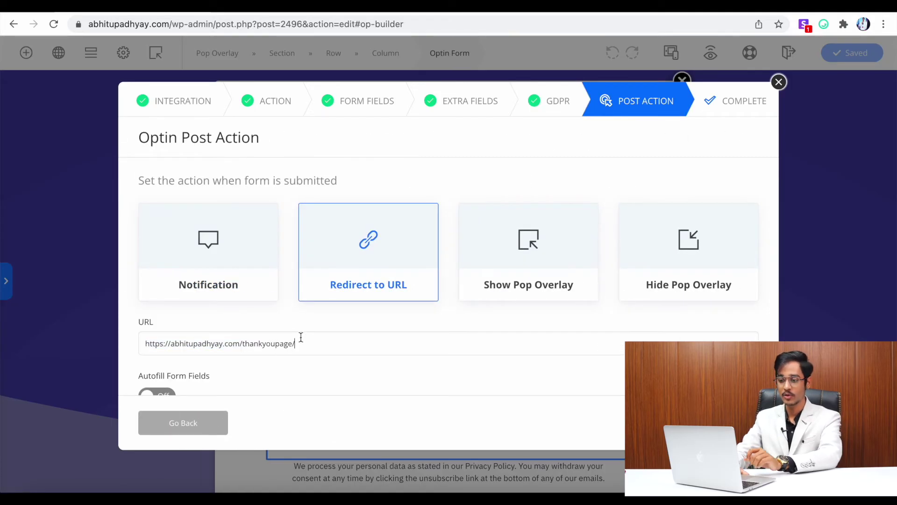
pyautogui.press('Return')
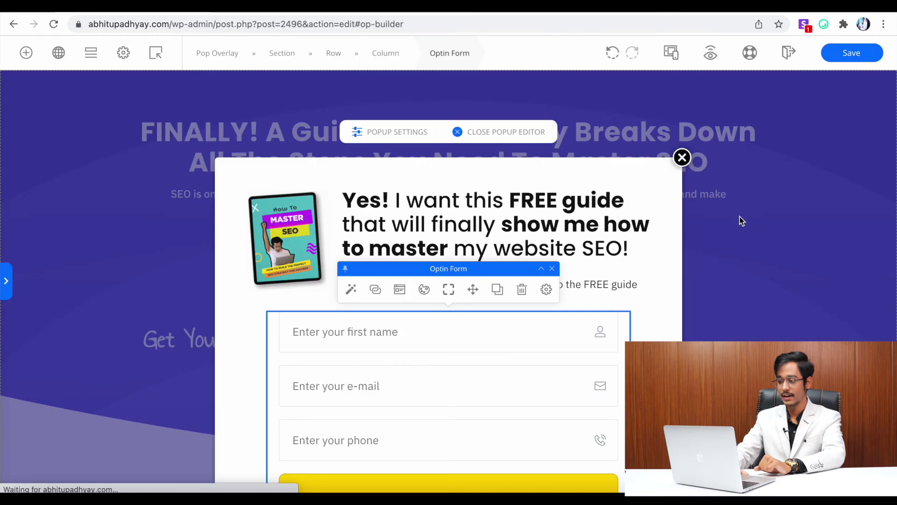
# Step: Close the popup and save the design, then exit the builder and publish the ebook page
pyautogui.click(681, 157)
pyautogui.click(839, 57)
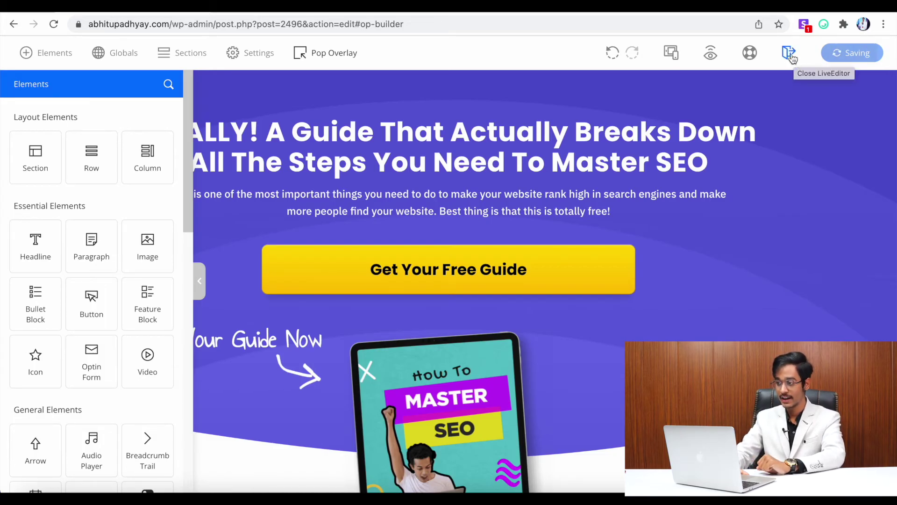
pyautogui.click(800, 55)
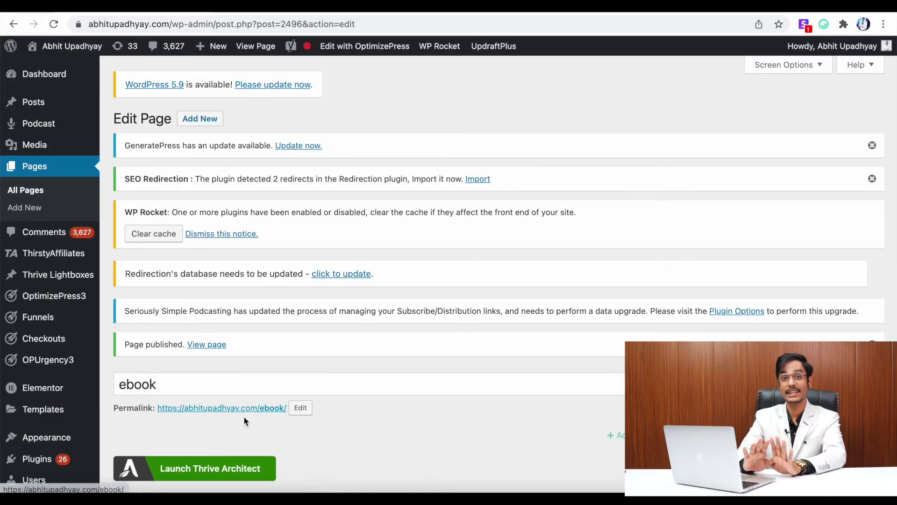
# Step: Test the published ebook page by submitting its signup popup with a first name, e-mail and phone number, and review the thank-you page
pyautogui.click(239, 409)
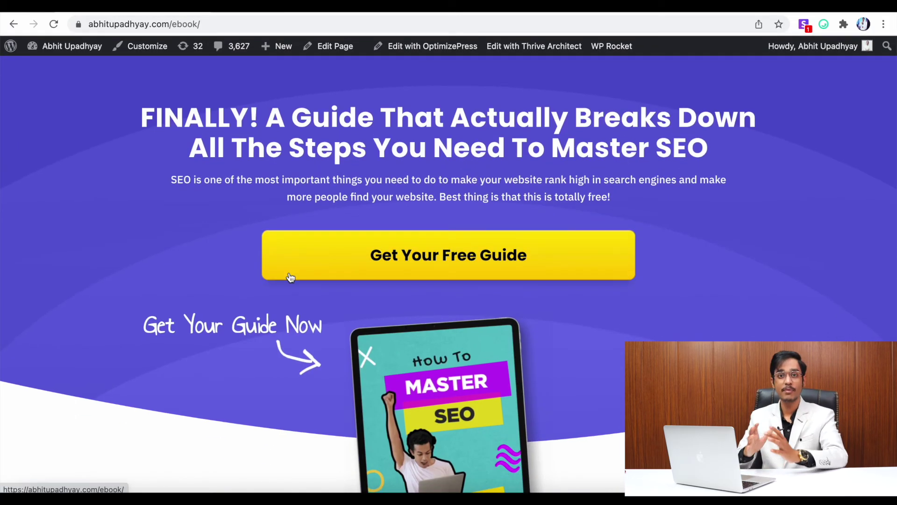
pyautogui.click(378, 258)
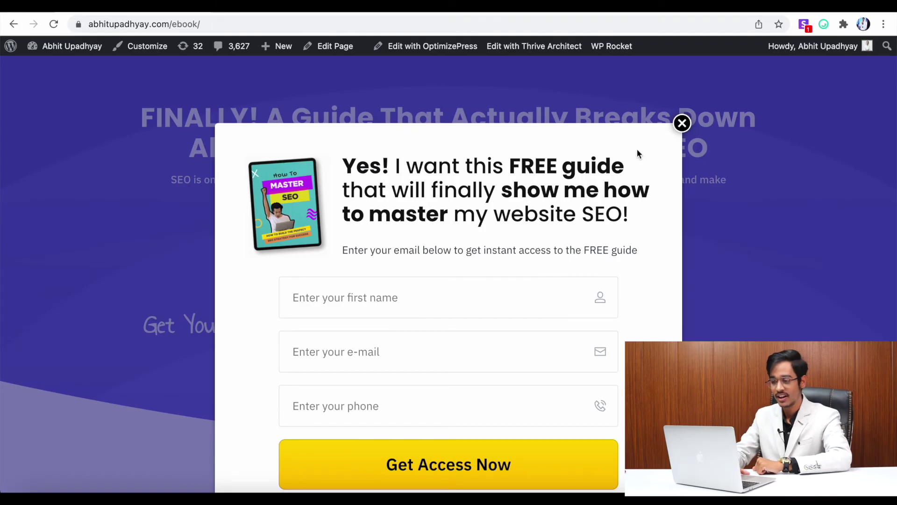
pyautogui.click(417, 301)
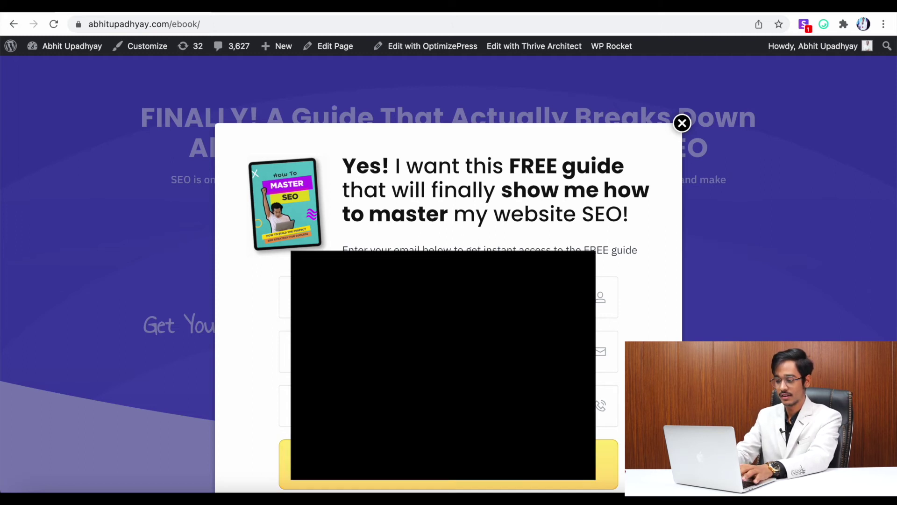
pyautogui.click(398, 460)
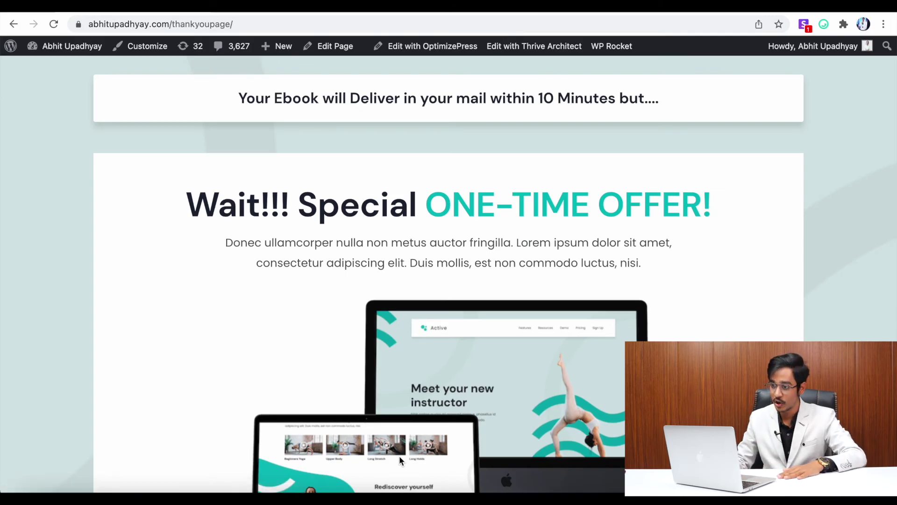
pyautogui.scroll(-10, 399, 460)
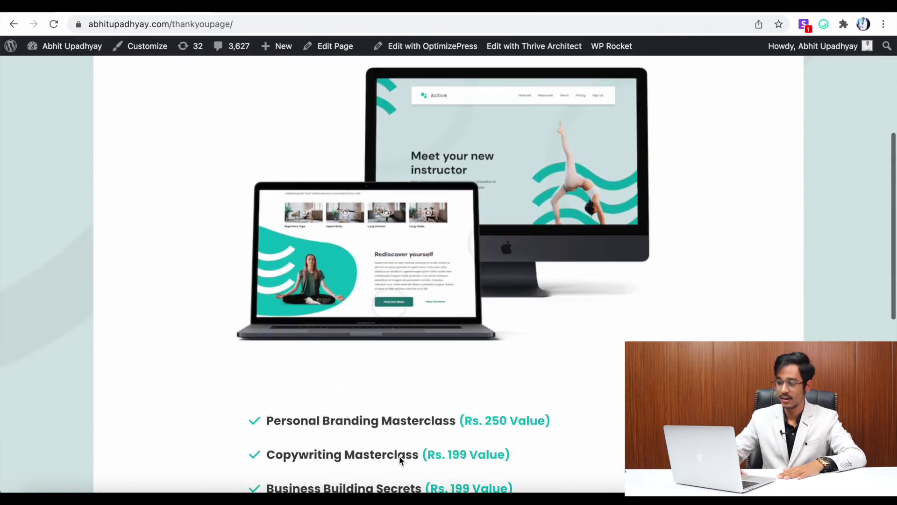
pyautogui.scroll(-2, 399, 460)
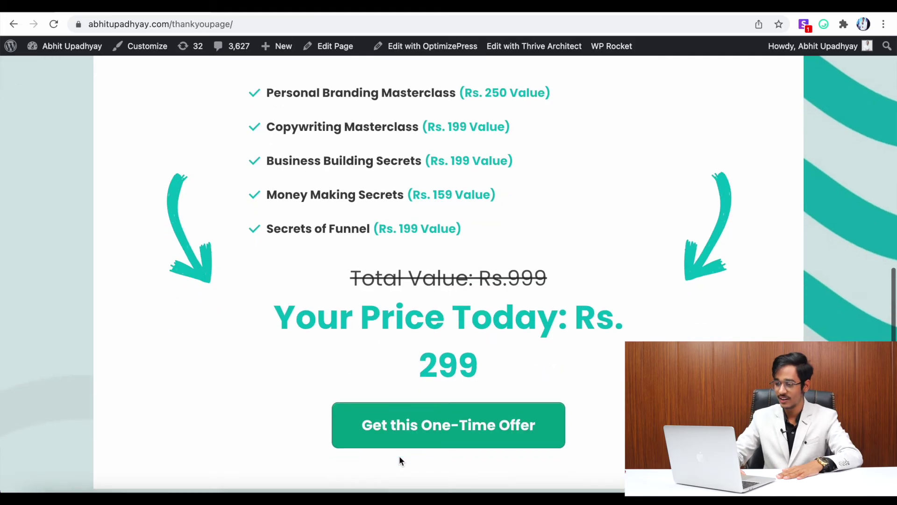